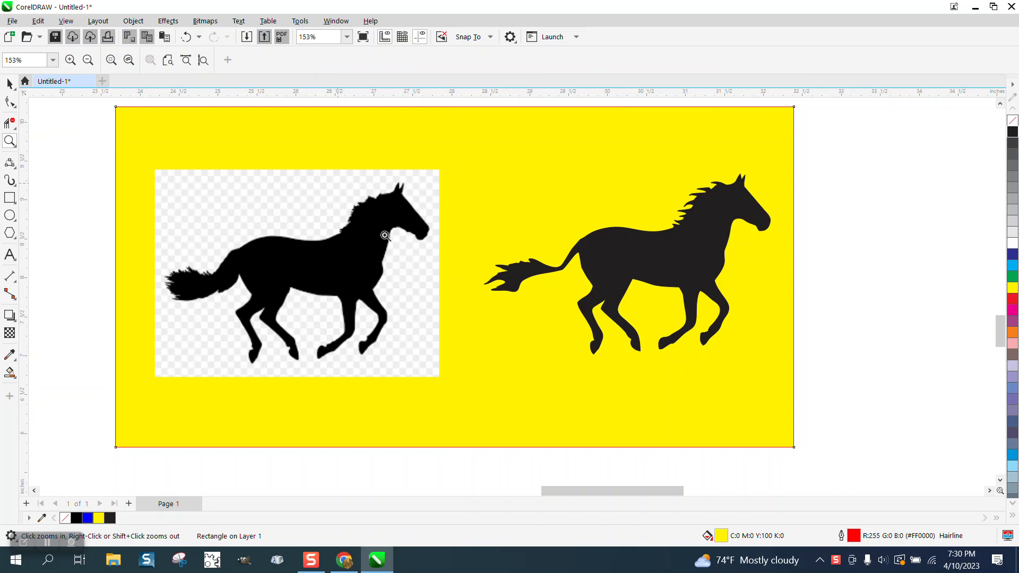
- Examine the mane and tail edges of the bitmap horse up close
{"action": "left_click", "coordinate": [384, 235]}
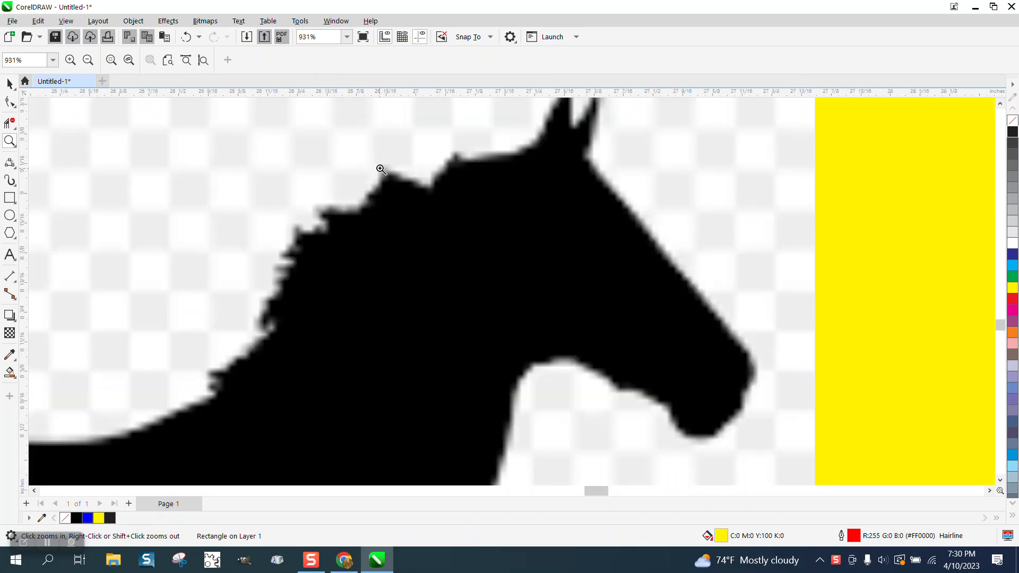
{"action": "scroll", "coordinate": [398, 221], "scroll_direction": "down", "scroll_amount": 2}
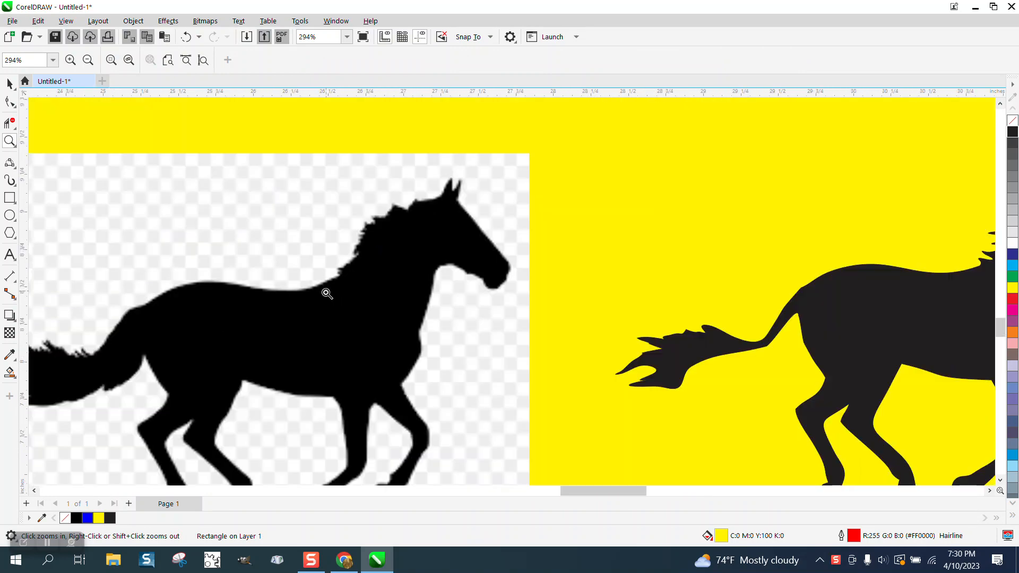
{"action": "scroll", "coordinate": [327, 294], "scroll_direction": "down", "scroll_amount": 1}
{"action": "scroll", "coordinate": [202, 356], "scroll_direction": "up", "scroll_amount": 4}
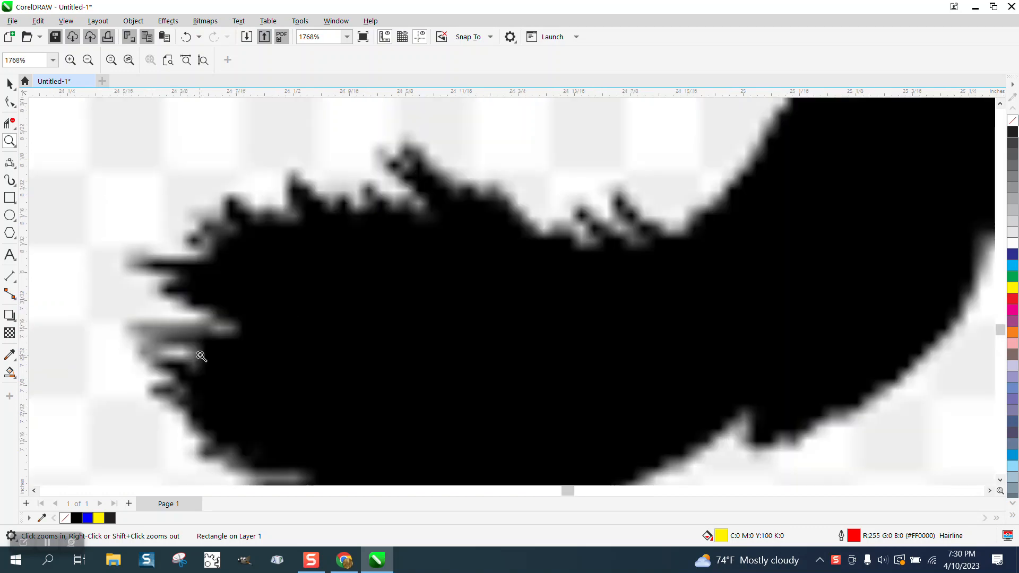
{"action": "scroll", "coordinate": [201, 356], "scroll_direction": "down", "scroll_amount": 4}
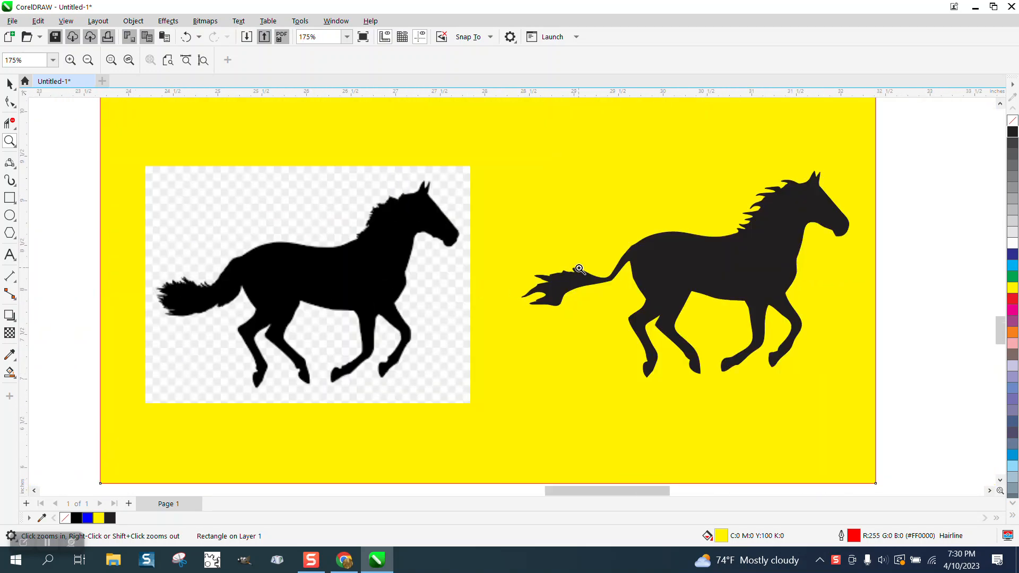
- Place a copy of the bitmap horse outside the yellow rectangle, up and to the left of the original
{"action": "left_click", "coordinate": [9, 83]}
{"action": "left_click", "coordinate": [398, 250]}
{"action": "scroll", "coordinate": [398, 250], "scroll_direction": "down", "scroll_amount": 2}
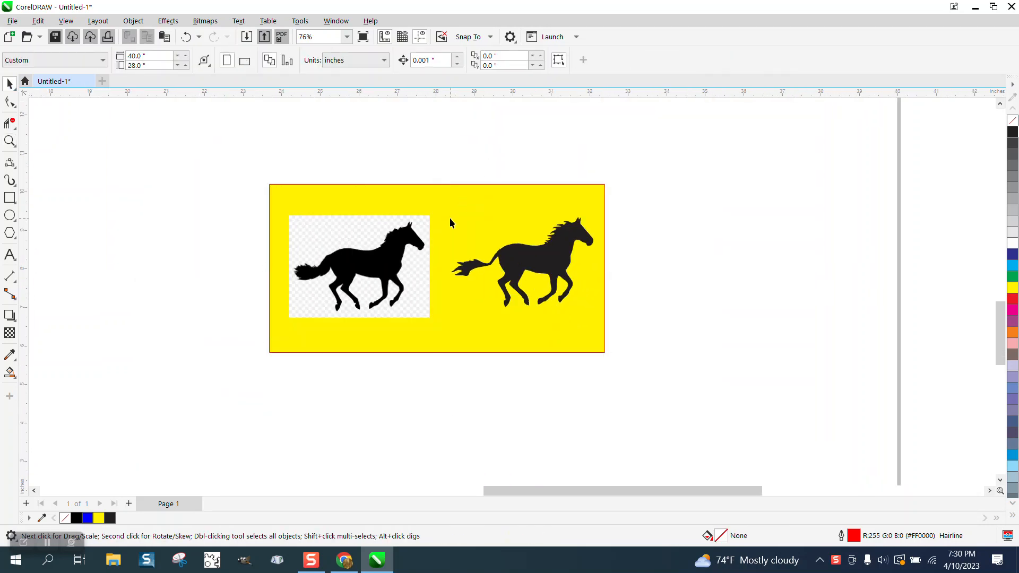
{"action": "left_click", "coordinate": [395, 248]}
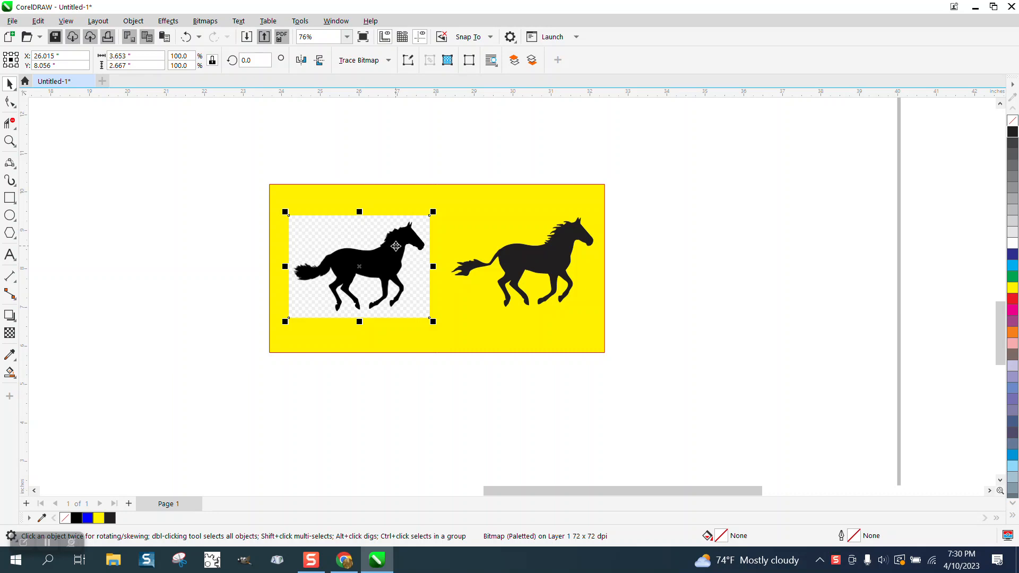
{"action": "left_click_drag", "start_coordinate": [382, 255], "coordinate": [213, 218]}
- Trace the bitmap horse inside the yellow rectangle with the Clipart outline trace
{"action": "left_click", "coordinate": [362, 260]}
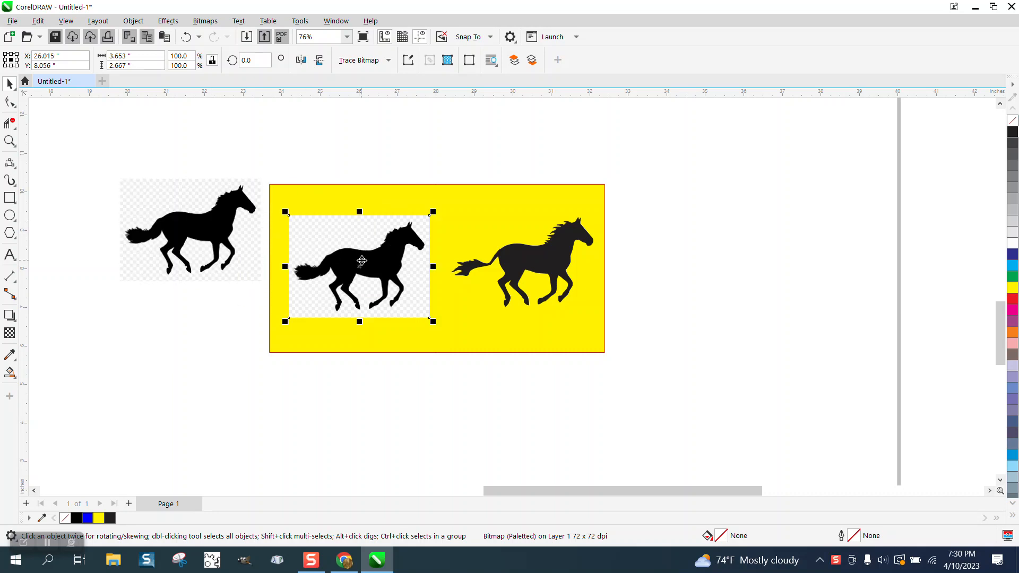
{"action": "left_click", "coordinate": [388, 60]}
{"action": "mouse_move", "coordinate": [382, 104]}
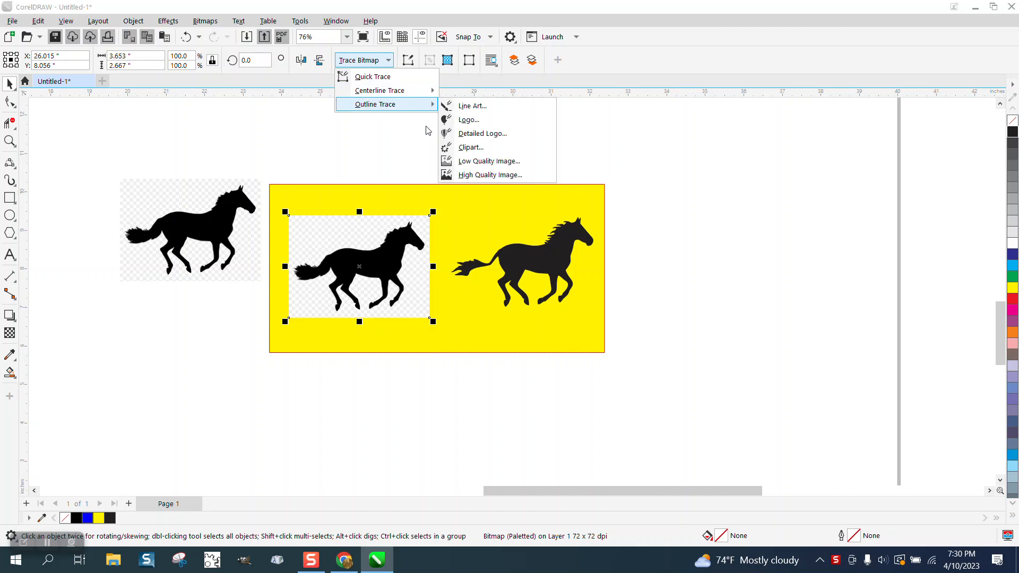
{"action": "left_click", "coordinate": [462, 148]}
{"action": "left_click", "coordinate": [728, 457]}
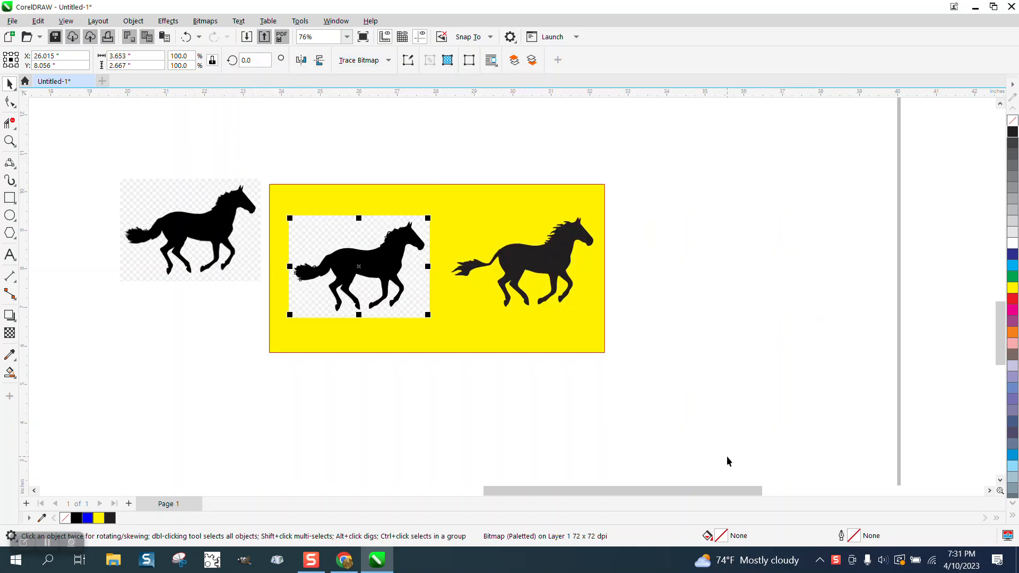
- Move the existing vector horse off the yellow rectangle and place the newly traced horse beside the bitmap
{"action": "left_click_drag", "start_coordinate": [566, 262], "coordinate": [782, 263]}
{"action": "left_click_drag", "start_coordinate": [386, 263], "coordinate": [537, 264]}
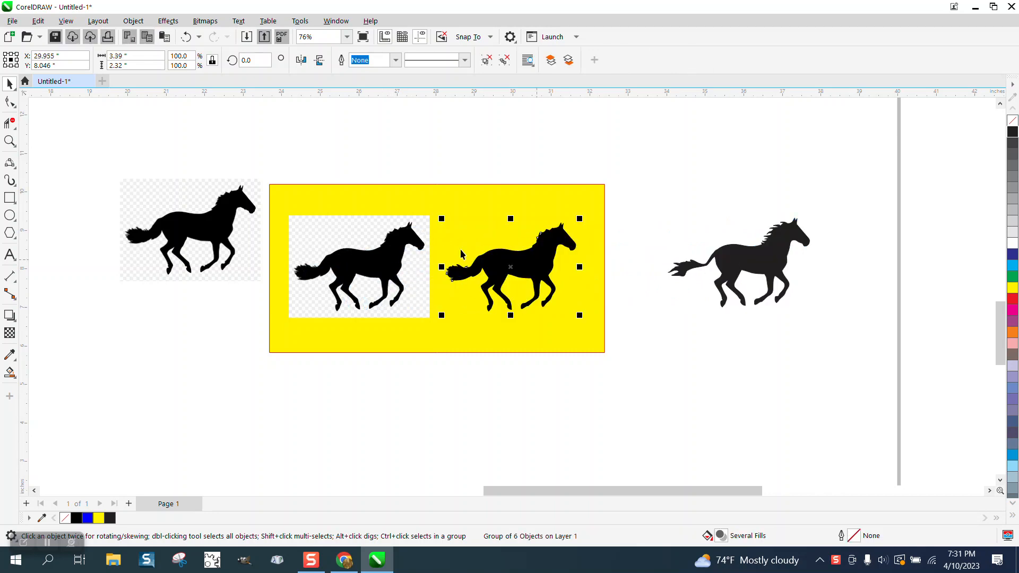
- Inspect the traced horse's mane up close, and ungroup the traced horse into separate objects
{"action": "left_click", "coordinate": [10, 141]}
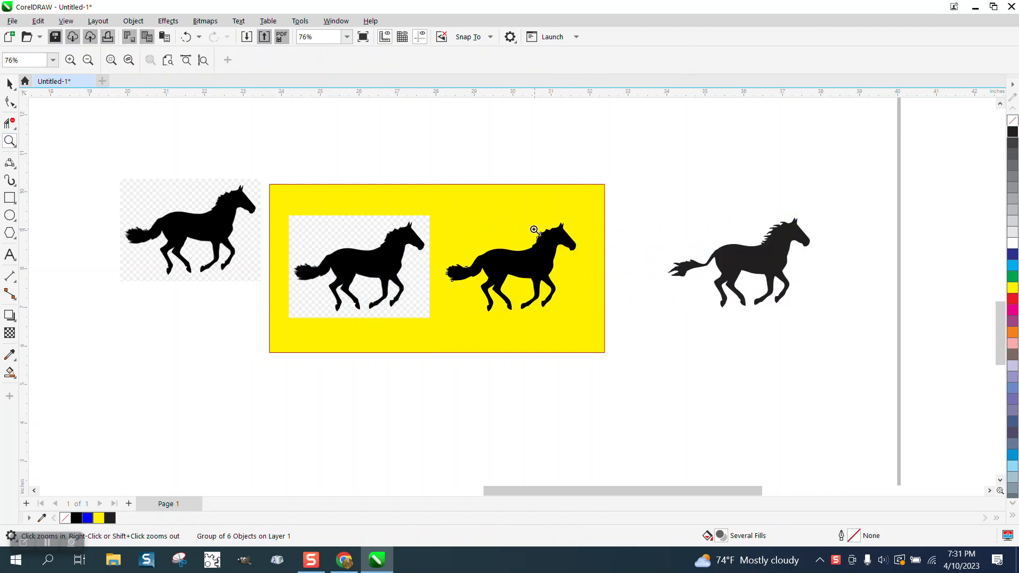
{"action": "left_click_drag", "start_coordinate": [534, 230], "coordinate": [568, 255]}
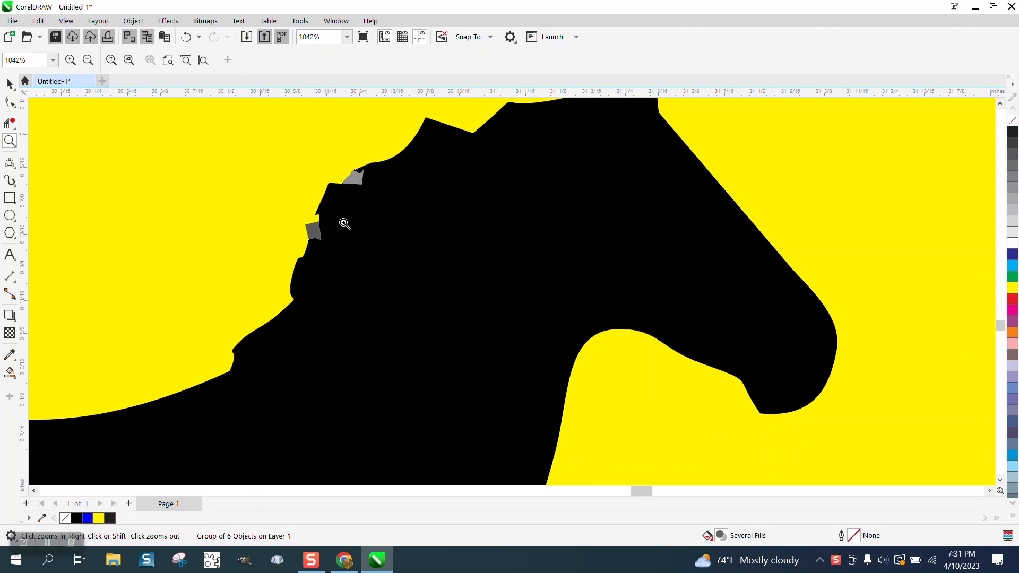
{"action": "scroll", "coordinate": [411, 270], "scroll_direction": "down", "scroll_amount": 3}
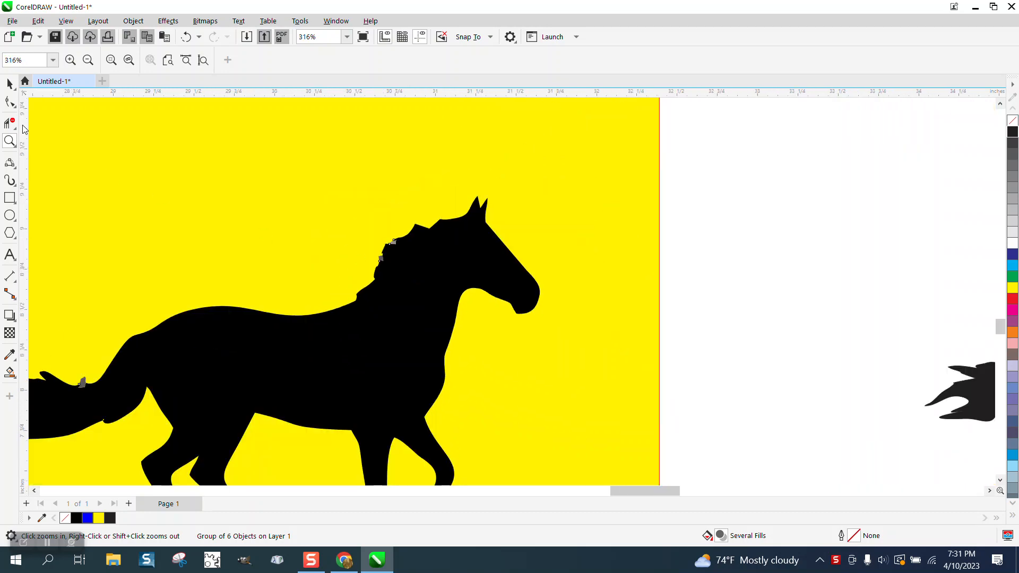
{"action": "left_click", "coordinate": [9, 84]}
{"action": "scroll", "coordinate": [734, 225], "scroll_direction": "down", "scroll_amount": 1}
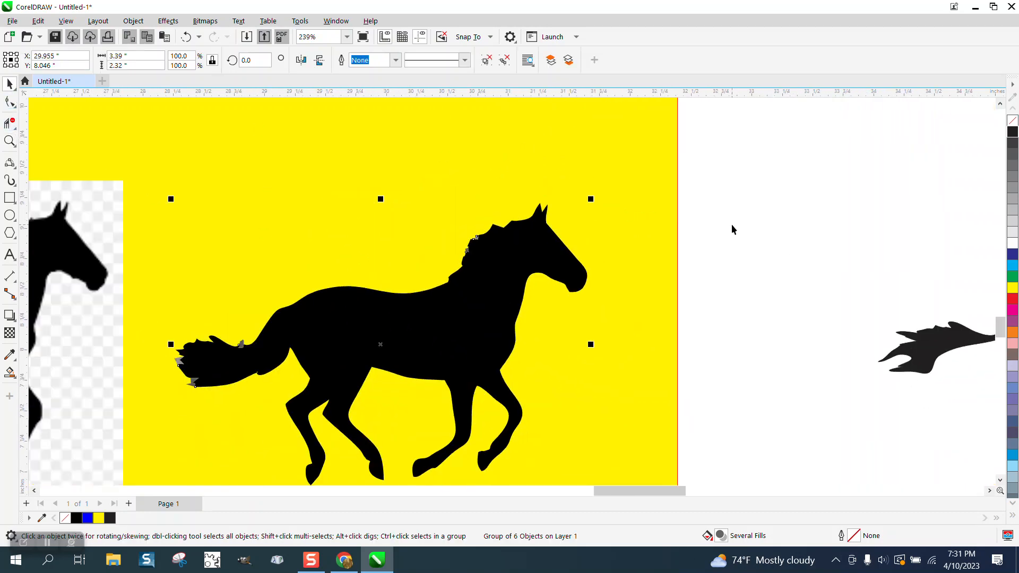
{"action": "left_click", "coordinate": [133, 21]}
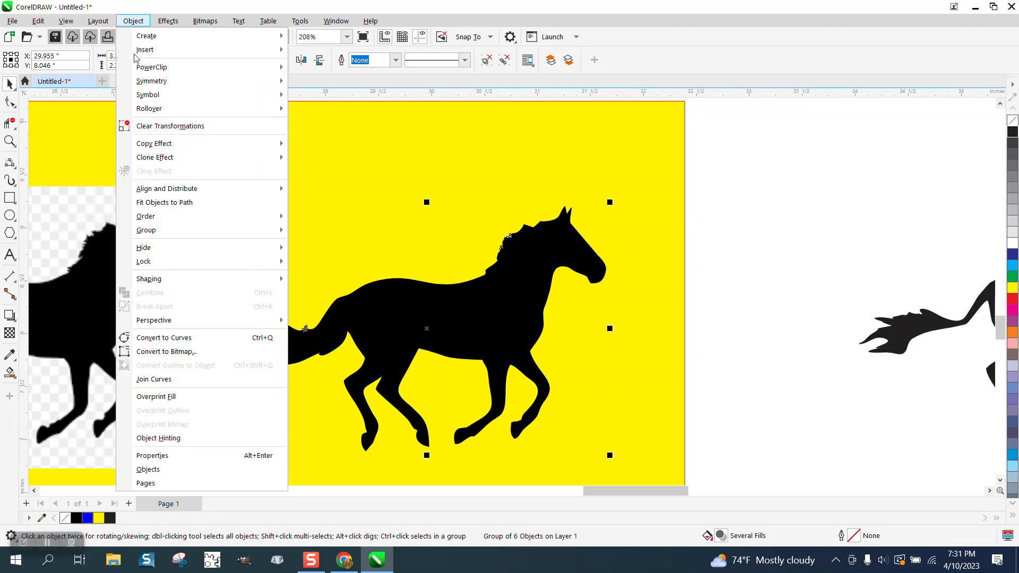
{"action": "mouse_move", "coordinate": [150, 231]}
{"action": "left_click", "coordinate": [355, 258]}
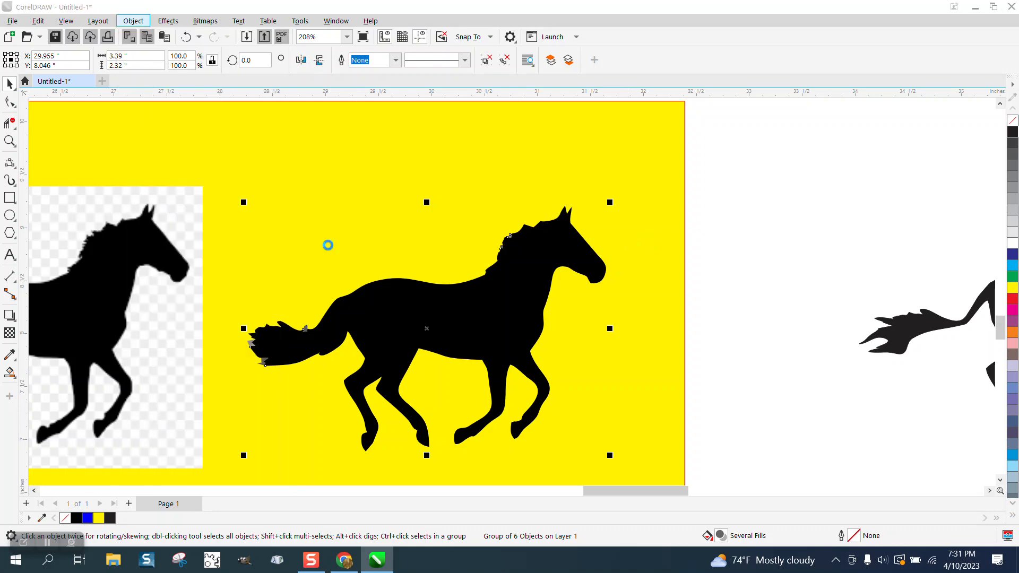
- Move the main black horse curve down and to the right, away from the small gray trace fragments
{"action": "scroll", "coordinate": [347, 219], "scroll_direction": "down", "scroll_amount": 2}
{"action": "left_click", "coordinate": [570, 225]}
{"action": "left_click_drag", "start_coordinate": [444, 255], "coordinate": [595, 345]}
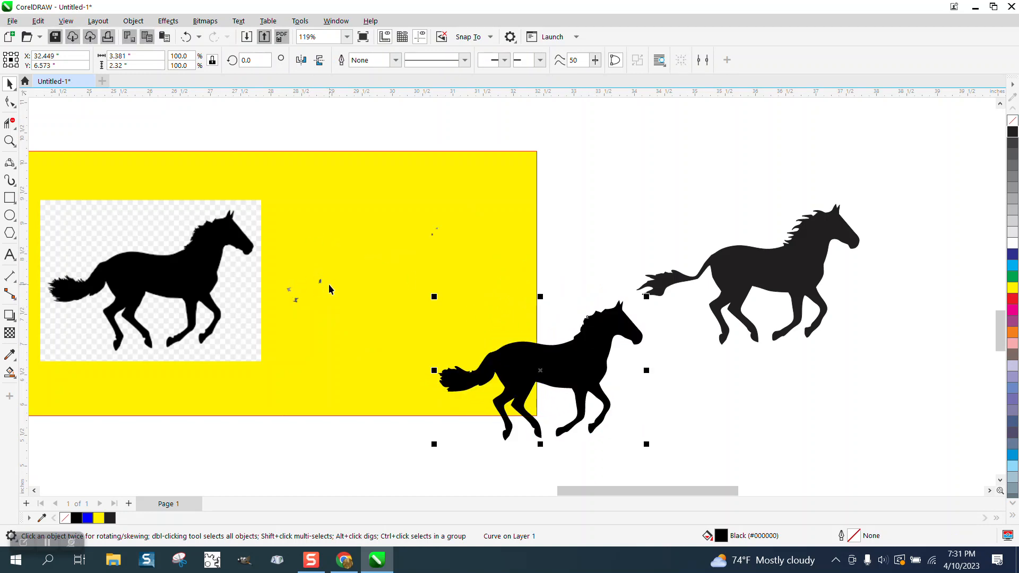
- Delete all the small stray trace fragments left on the yellow rectangle
{"action": "left_click", "coordinate": [10, 141]}
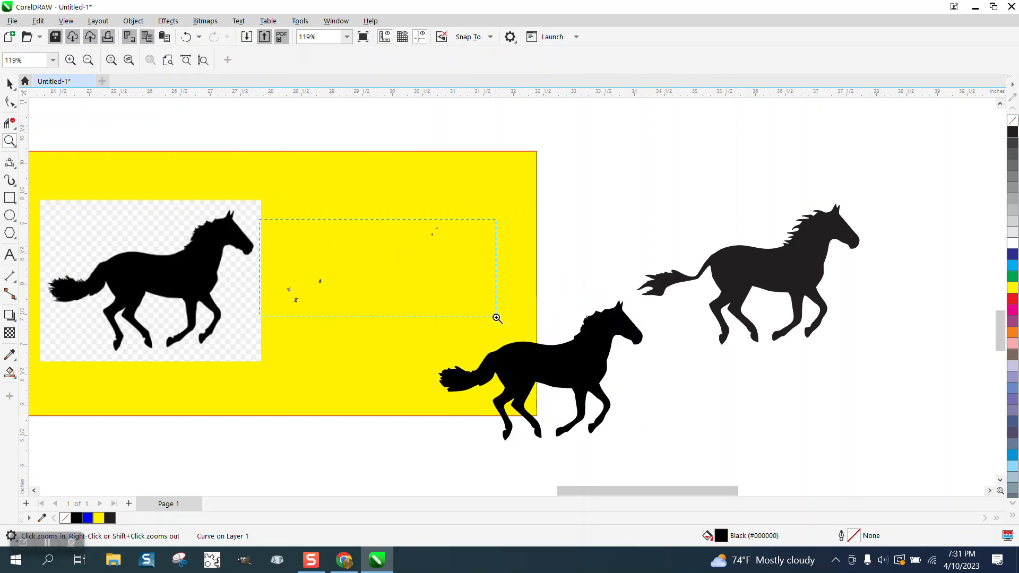
{"action": "left_click_drag", "start_coordinate": [497, 318], "coordinate": [497, 317]}
{"action": "scroll", "coordinate": [336, 289], "scroll_direction": "down", "scroll_amount": 4}
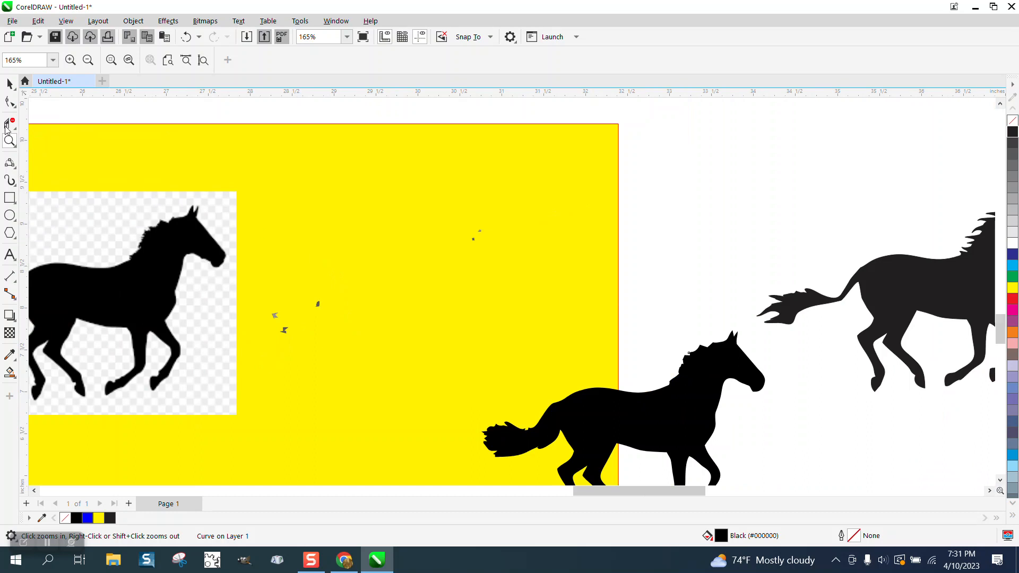
{"action": "left_click", "coordinate": [9, 84]}
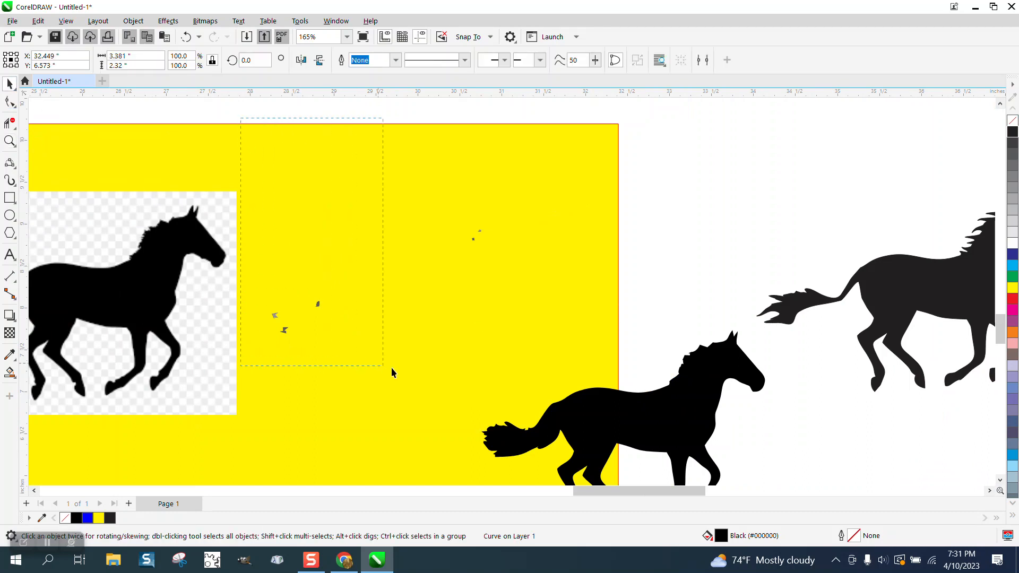
{"action": "left_click_drag", "start_coordinate": [391, 368], "coordinate": [518, 378]}
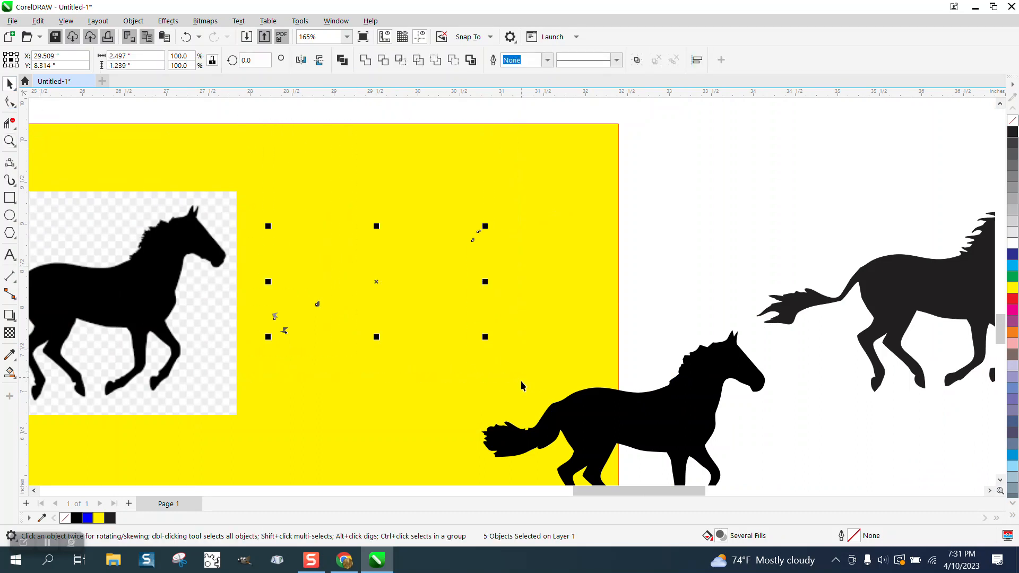
{"action": "key", "text": "Delete"}
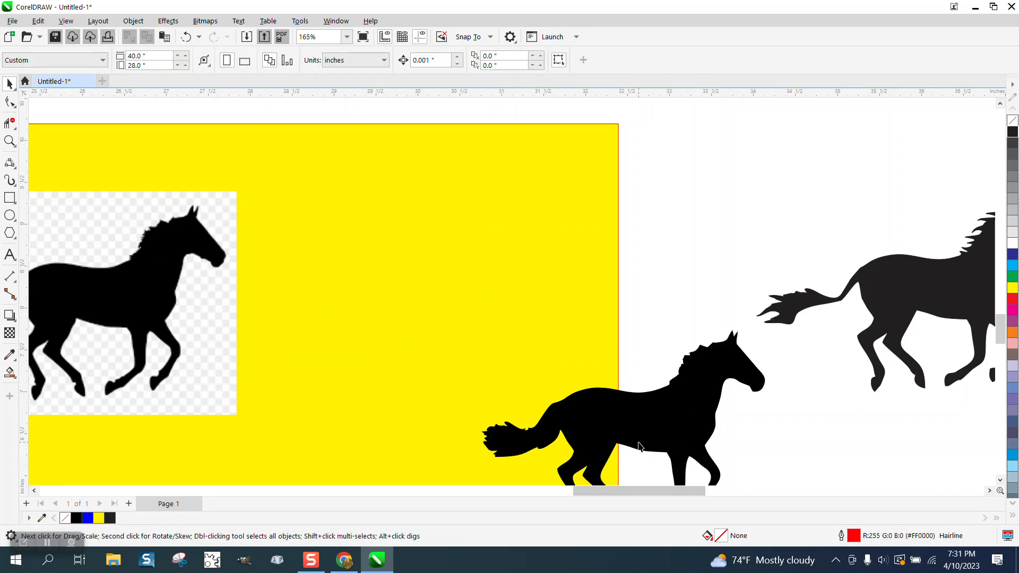
- Move the traced horse back beside the bitmap and replace its fill with a black hairline outline
{"action": "left_click_drag", "start_coordinate": [639, 446], "coordinate": [430, 300]}
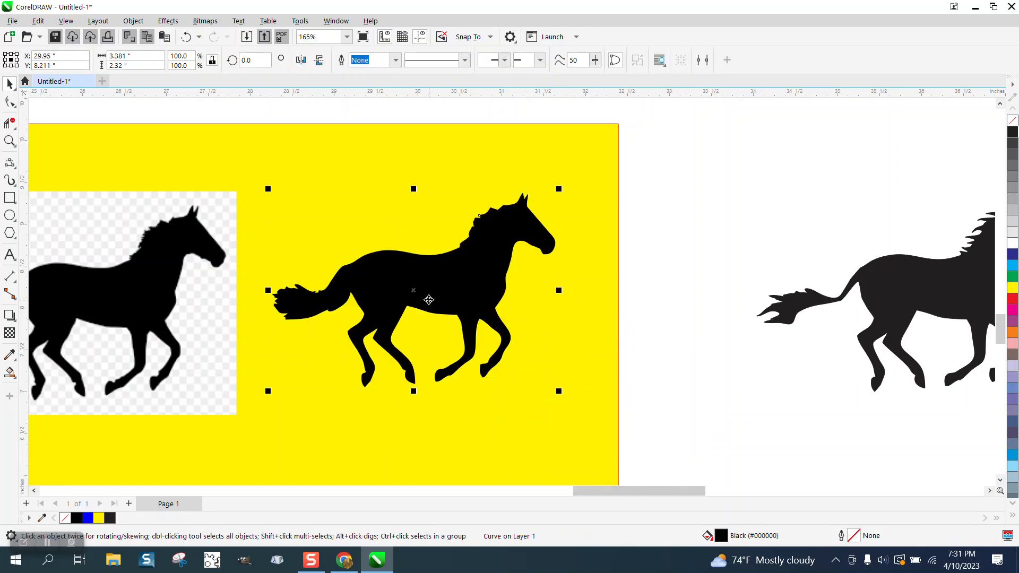
{"action": "left_click", "coordinate": [1013, 120]}
{"action": "right_click", "coordinate": [1012, 132]}
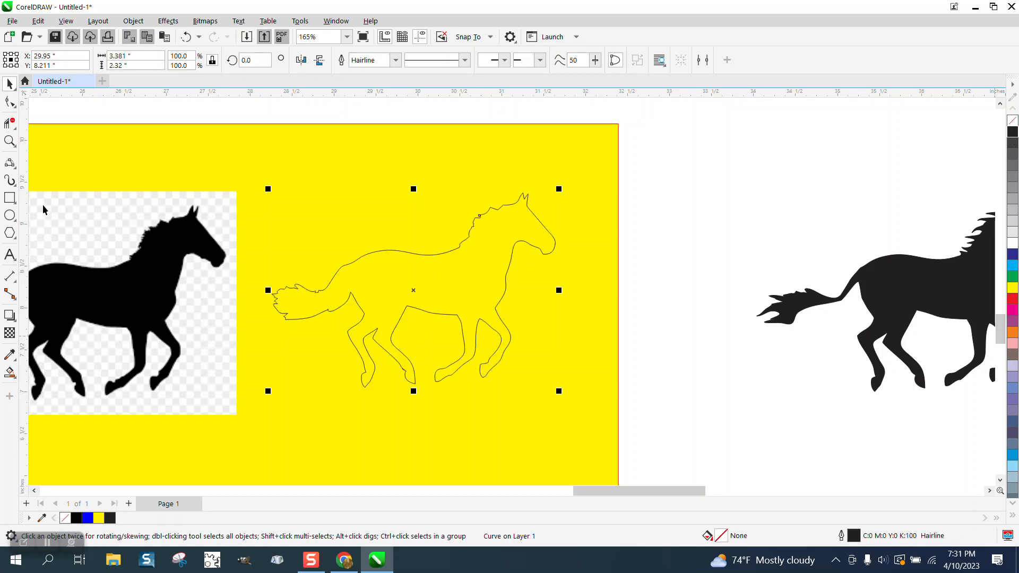
- Remove the overlapping loop near the hind hoof of the horse outline with Virtual Segment Delete
{"action": "left_click", "coordinate": [9, 141]}
{"action": "left_click_drag", "start_coordinate": [391, 359], "coordinate": [440, 390]}
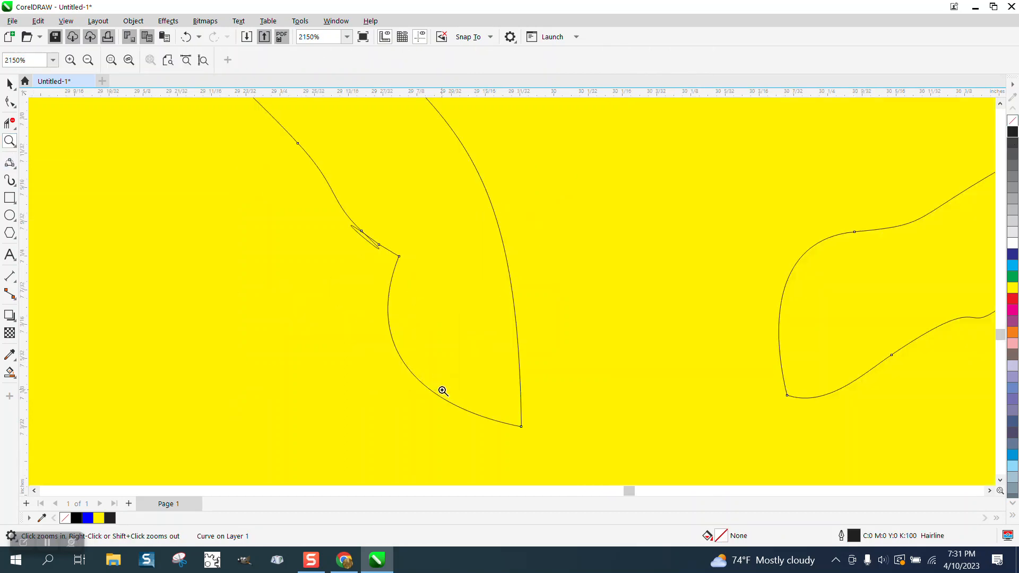
{"action": "left_click_drag", "start_coordinate": [331, 211], "coordinate": [425, 293]}
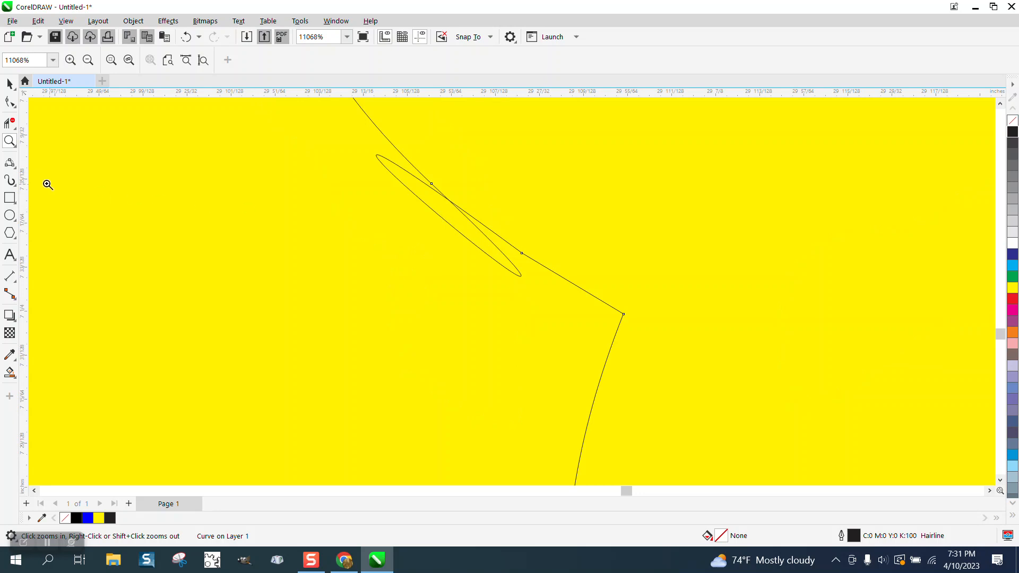
{"action": "left_click", "coordinate": [11, 124]}
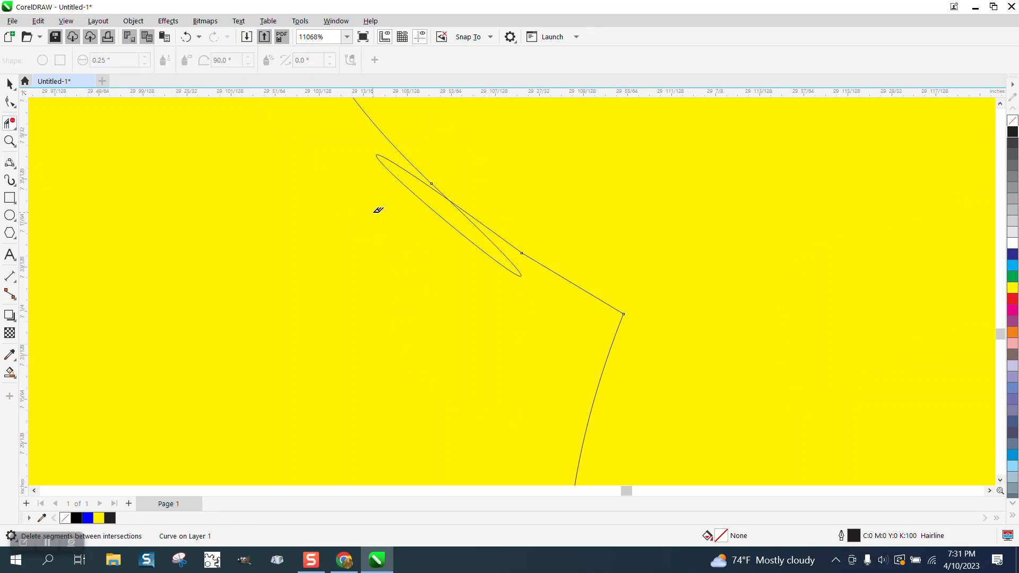
{"action": "left_click", "coordinate": [437, 210]}
{"action": "scroll", "coordinate": [287, 251], "scroll_direction": "down", "scroll_amount": 10}
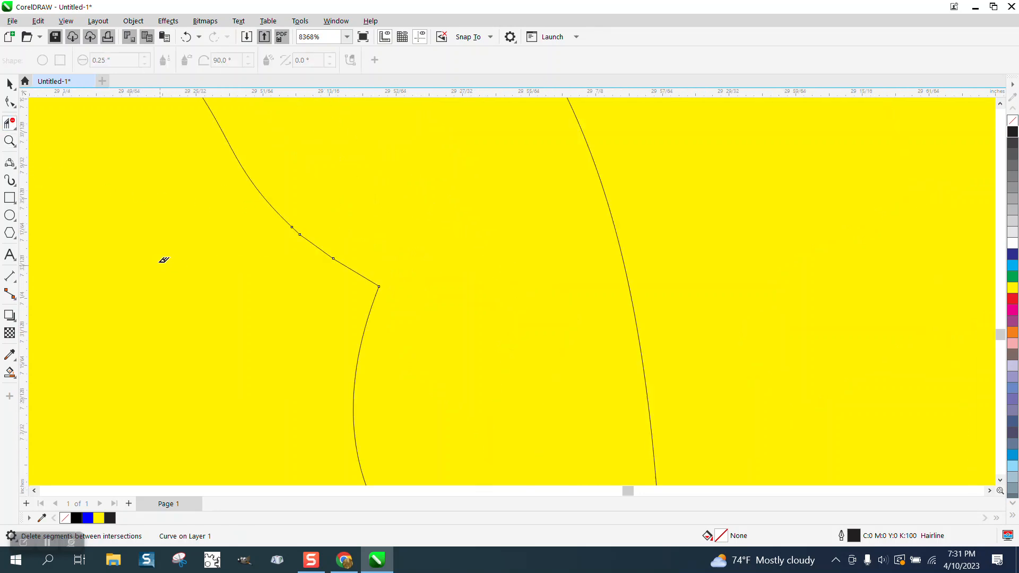
{"action": "scroll", "coordinate": [323, 298], "scroll_direction": "down", "scroll_amount": 5}
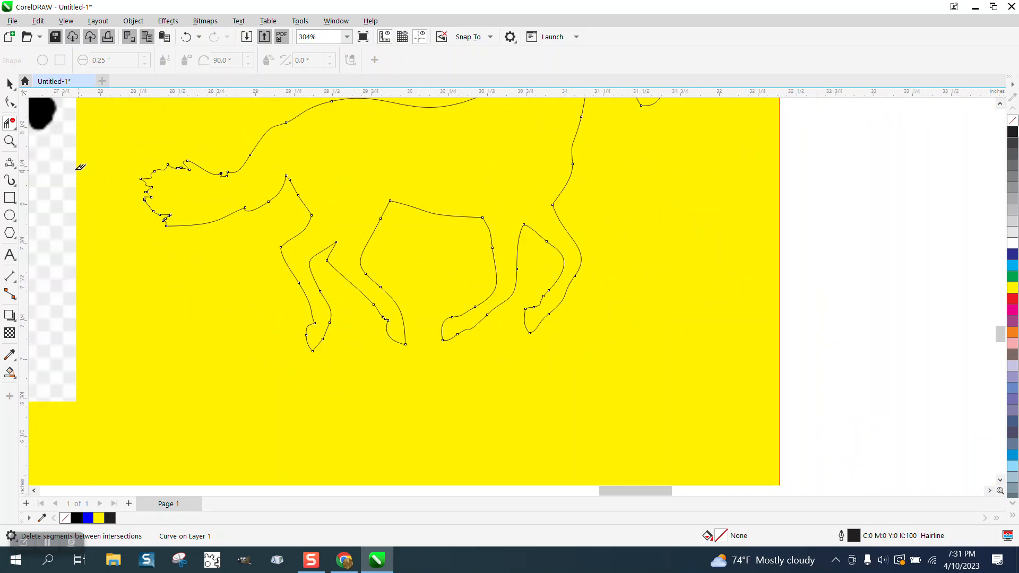
- Examine the tail outline, especially its underside, for further overlapping loops
{"action": "left_click", "coordinate": [9, 142]}
{"action": "left_click_drag", "start_coordinate": [229, 209], "coordinate": [296, 218]}
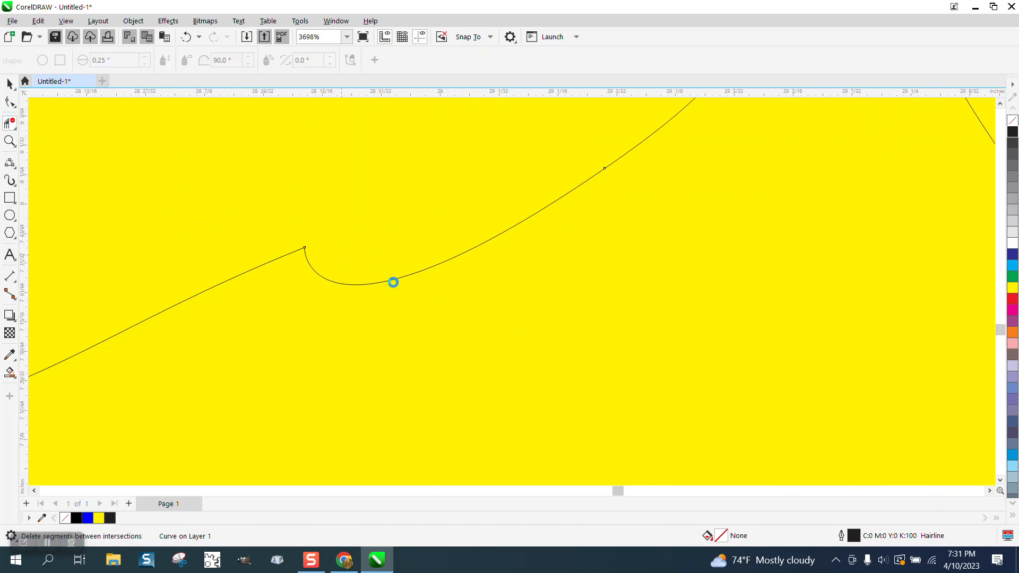
{"action": "scroll", "coordinate": [393, 282], "scroll_direction": "down", "scroll_amount": 5}
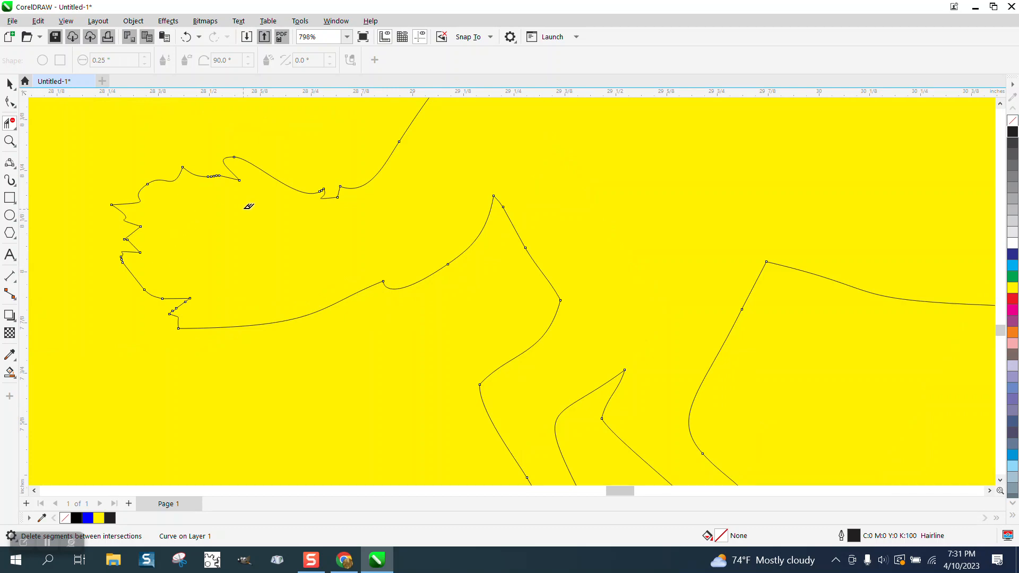
{"action": "scroll", "coordinate": [297, 290], "scroll_direction": "down", "scroll_amount": 4}
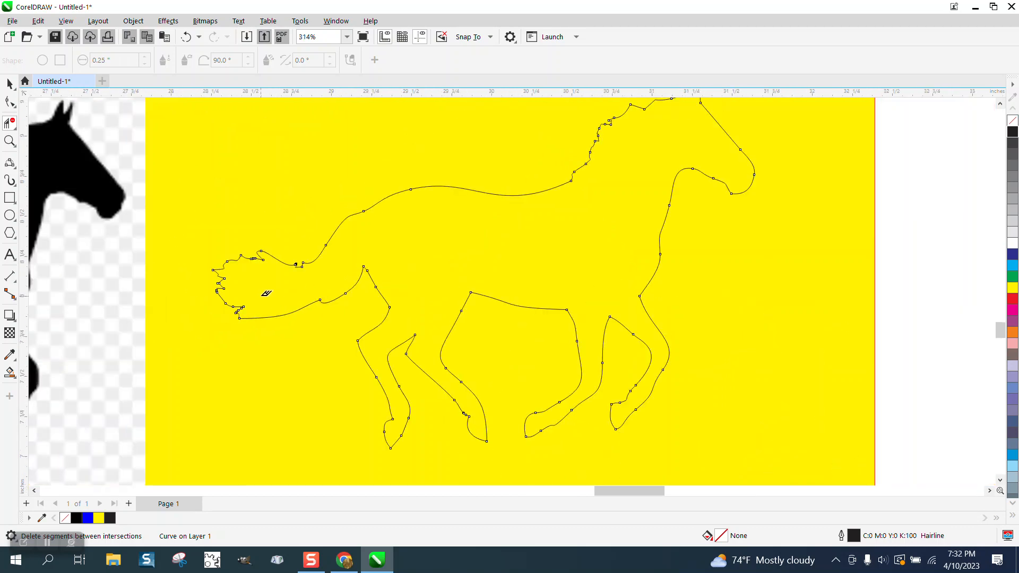
- Fill the traced horse outline with black and no outline using Smart Fill
{"action": "key", "text": "space"}
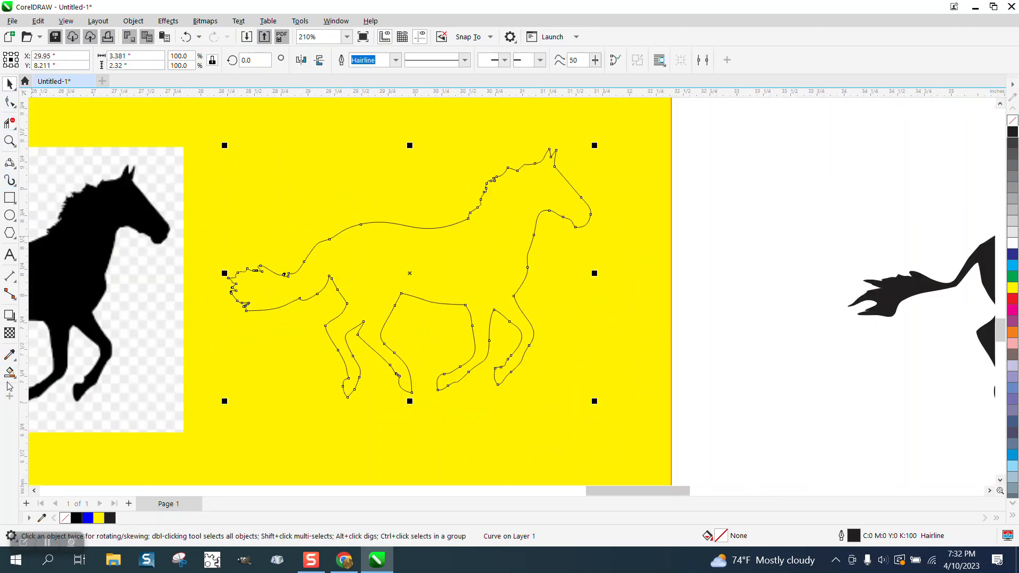
{"action": "left_click", "coordinate": [9, 373]}
{"action": "left_click", "coordinate": [403, 270]}
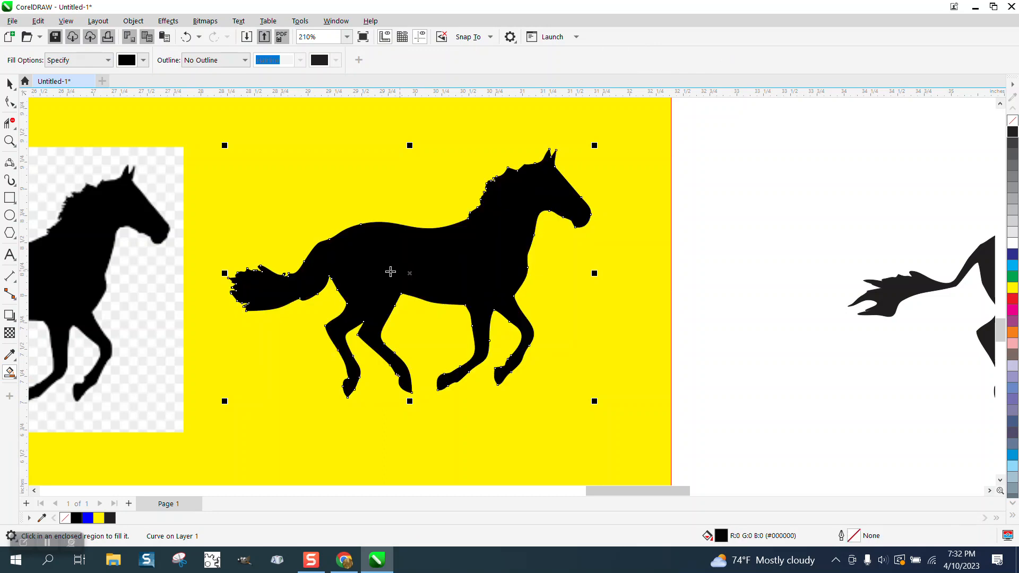
{"action": "scroll", "coordinate": [393, 272], "scroll_direction": "down", "scroll_amount": 2}
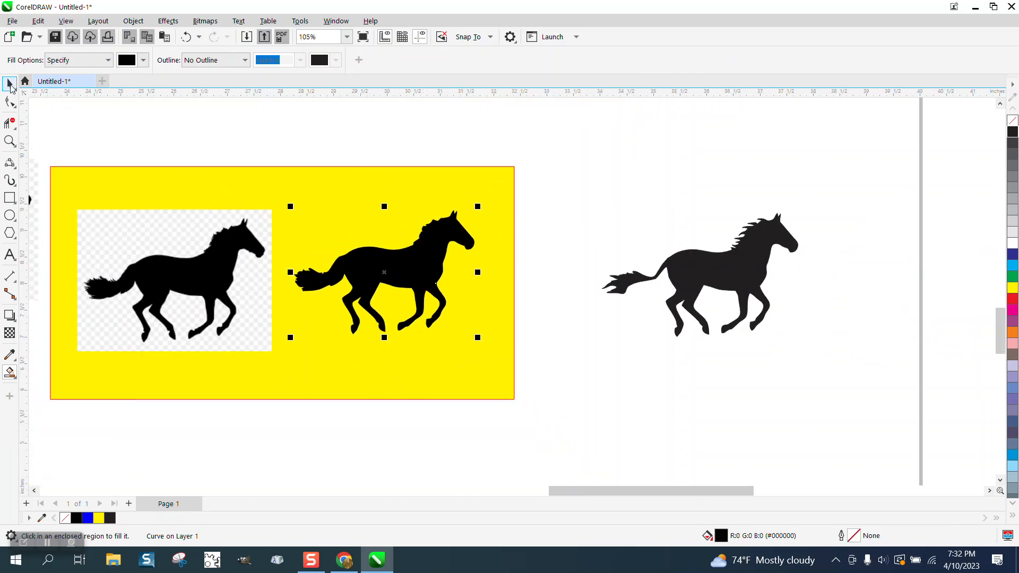
- Swap the old outline for the filled horse beside the bitmap, and give that horse no fill and a black hairline outline
{"action": "left_click", "coordinate": [9, 83]}
{"action": "left_click_drag", "start_coordinate": [391, 266], "coordinate": [417, 373]}
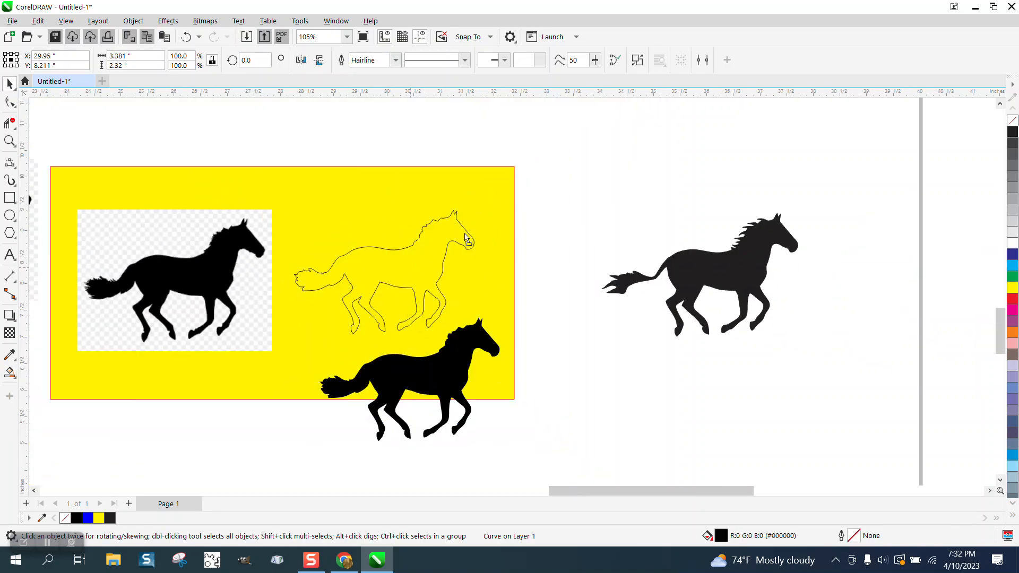
{"action": "left_click_drag", "start_coordinate": [466, 238], "coordinate": [651, 146]}
{"action": "left_click_drag", "start_coordinate": [450, 372], "coordinate": [449, 273]}
{"action": "left_click", "coordinate": [1013, 120]}
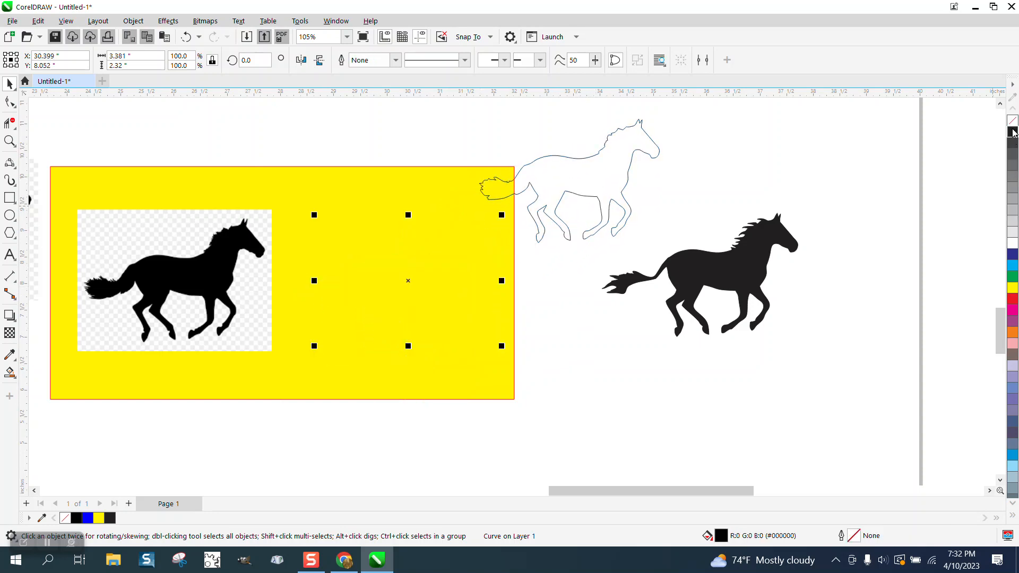
{"action": "right_click", "coordinate": [1013, 132]}
- Smooth the jagged mane edge of the horse outline using the Smooth tool with a 0.25" nib
{"action": "left_click", "coordinate": [10, 141]}
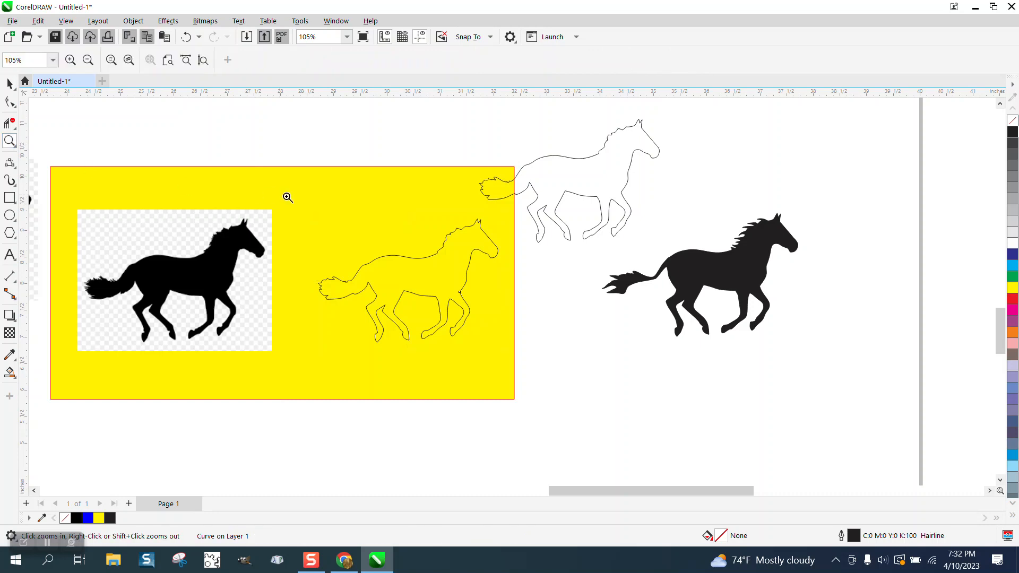
{"action": "left_click_drag", "start_coordinate": [552, 274], "coordinate": [552, 274]}
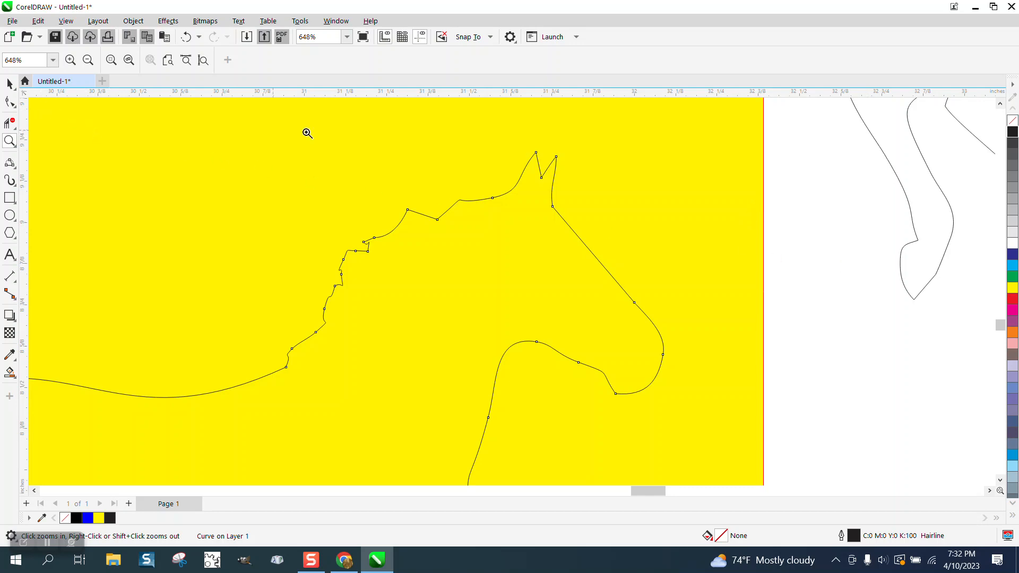
{"action": "left_click", "coordinate": [13, 106]}
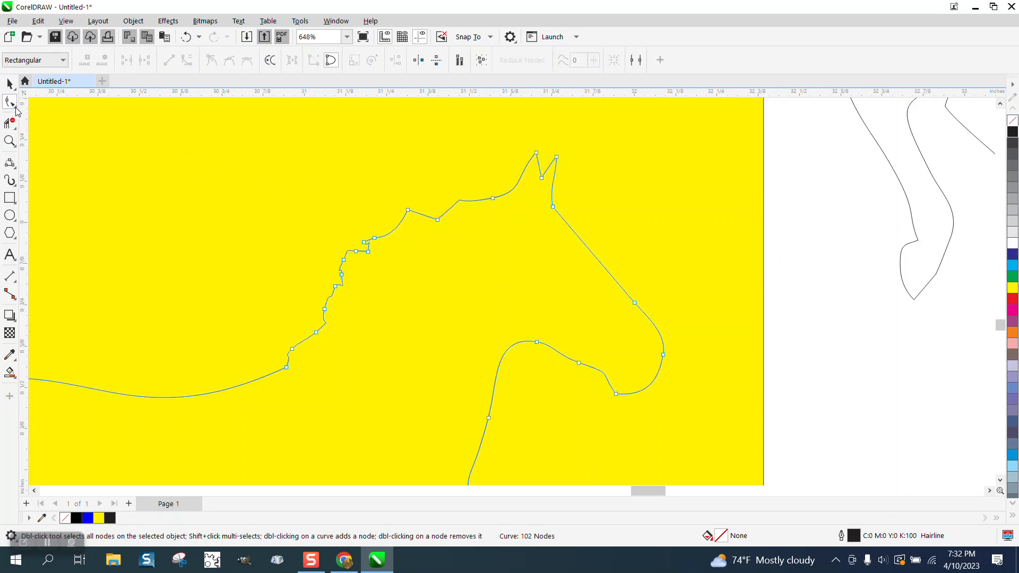
{"action": "left_click", "coordinate": [16, 111]}
{"action": "left_click", "coordinate": [51, 120]}
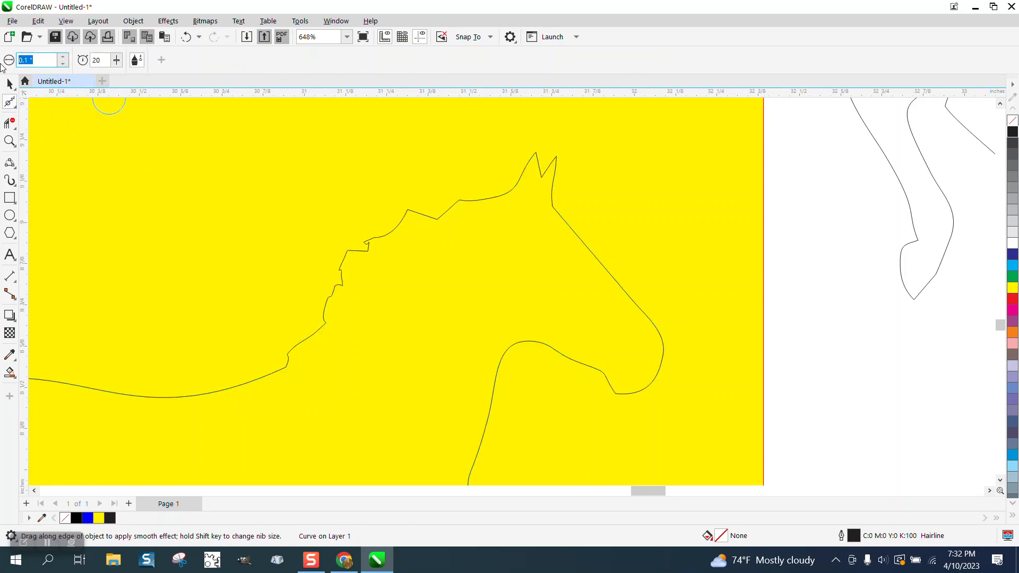
{"action": "type", "text": ".25"}
{"action": "key", "text": "Return"}
{"action": "mouse_move", "coordinate": [436, 220]}
{"action": "left_mouse_down"}
{"action": "mouse_move", "coordinate": [456, 205]}
{"action": "mouse_move", "coordinate": [385, 231]}
{"action": "mouse_move", "coordinate": [355, 258]}
{"action": "mouse_move", "coordinate": [305, 325]}
{"action": "mouse_move", "coordinate": [370, 246]}
{"action": "mouse_move", "coordinate": [425, 208]}
{"action": "mouse_move", "coordinate": [457, 207]}
{"action": "mouse_move", "coordinate": [355, 275]}
{"action": "mouse_move", "coordinate": [280, 370]}
{"action": "mouse_move", "coordinate": [416, 228]}
{"action": "left_mouse_up"}
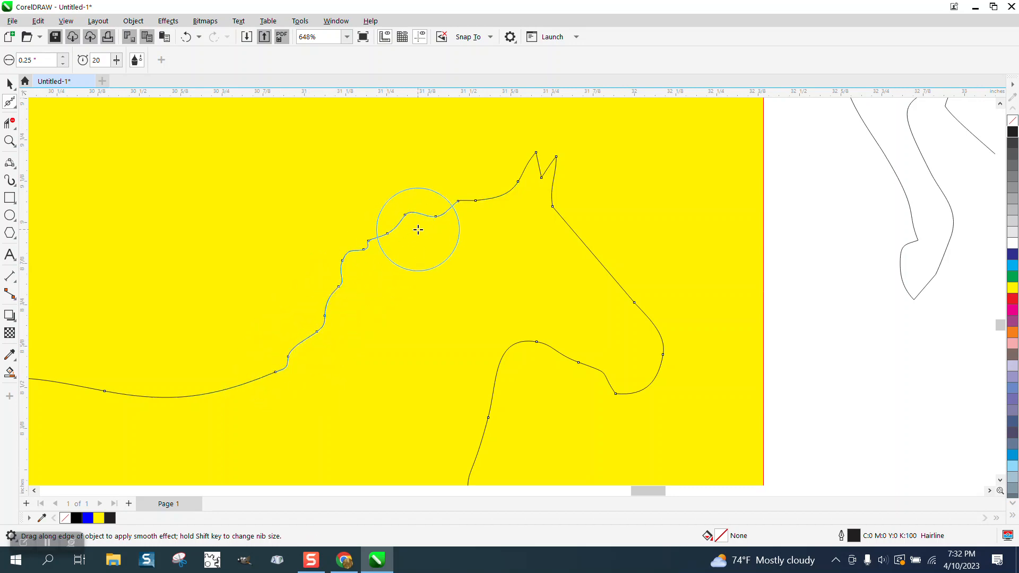
- Pull two hair points out of the middle of the mane using the Smear tool with a 0.1" nib and pointy smear
{"action": "left_click", "coordinate": [16, 109]}
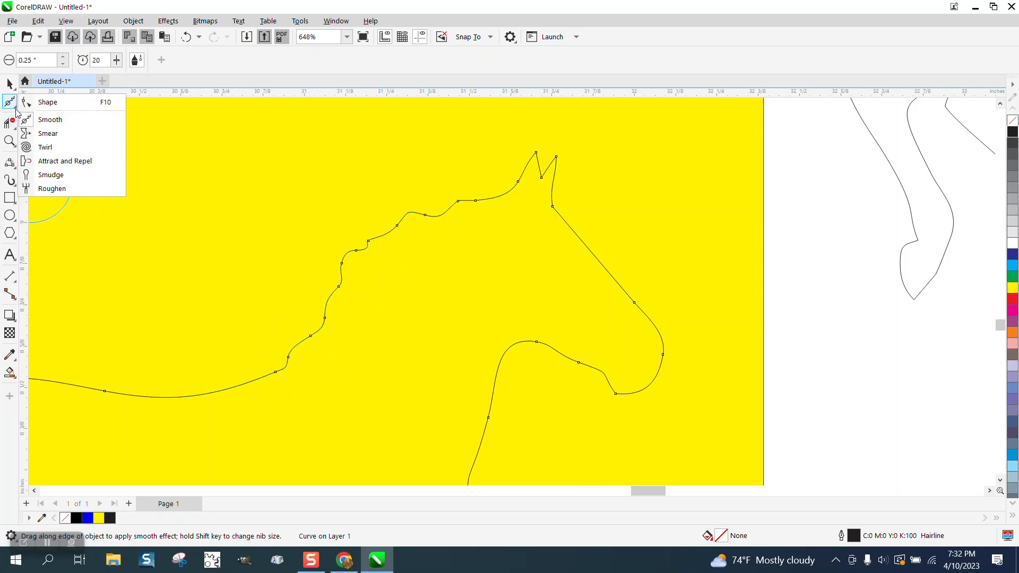
{"action": "left_click", "coordinate": [54, 138]}
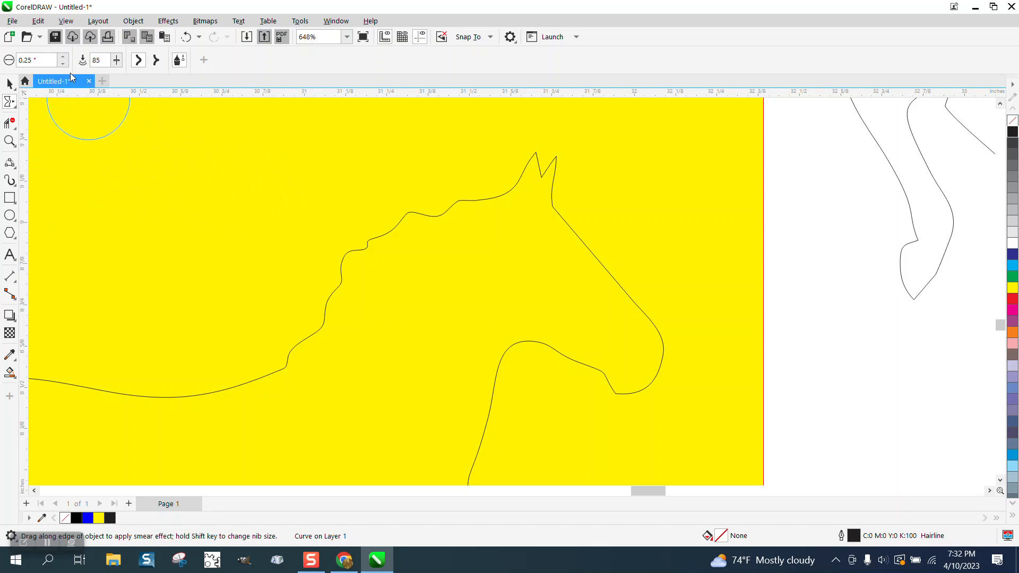
{"action": "type", "text": "."}
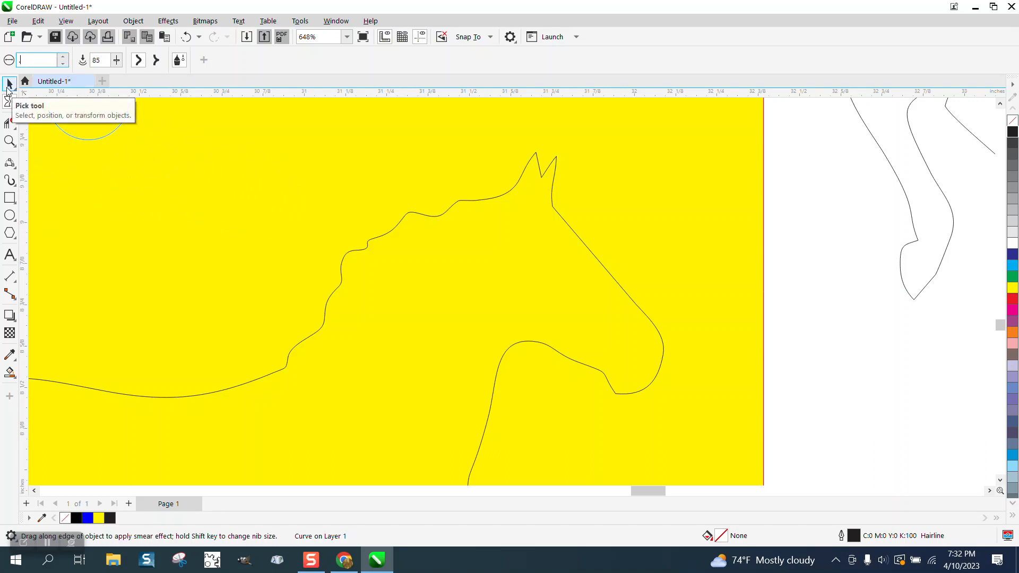
{"action": "type", "text": "1"}
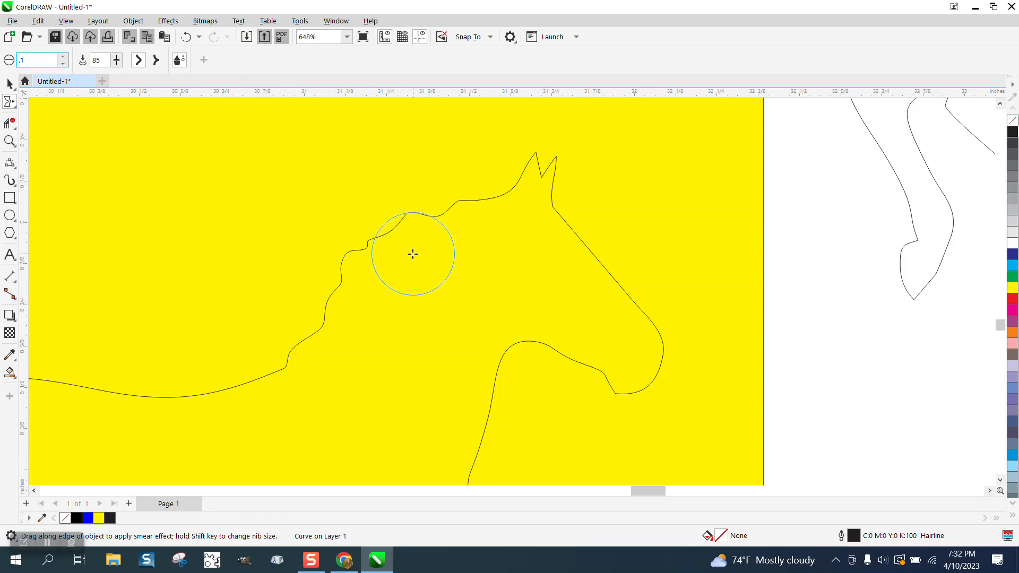
{"action": "key", "text": "Return"}
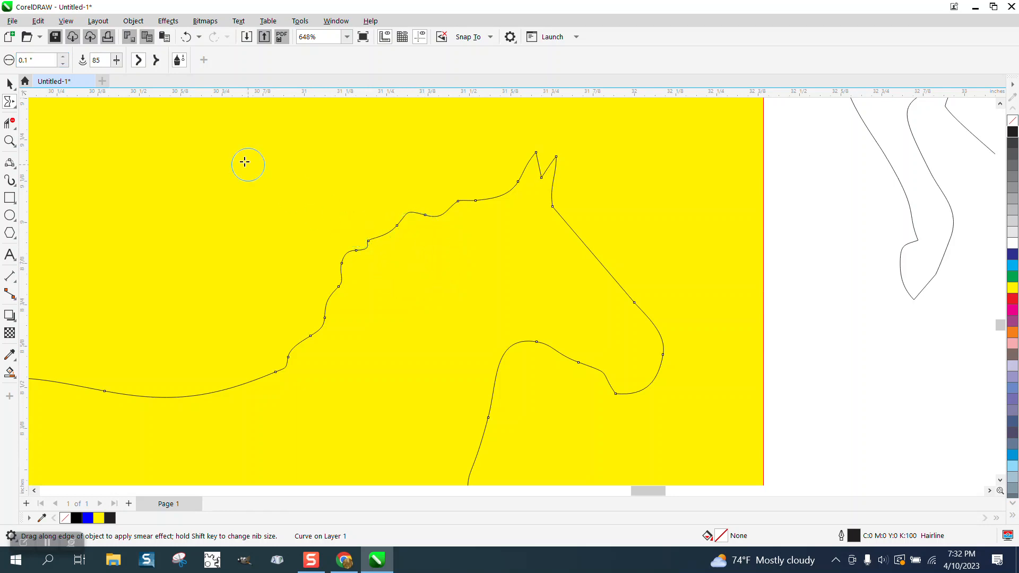
{"action": "left_click", "coordinate": [156, 61]}
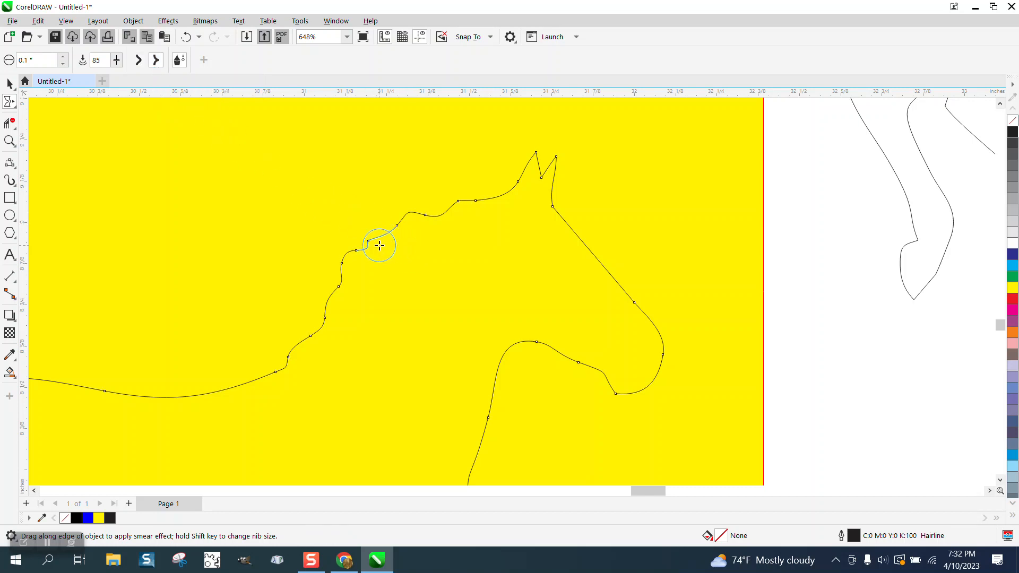
{"action": "left_click_drag", "start_coordinate": [379, 246], "coordinate": [312, 234]}
{"action": "mouse_move", "coordinate": [377, 271]}
{"action": "left_mouse_down"}
{"action": "mouse_move", "coordinate": [278, 268]}
{"action": "mouse_move", "coordinate": [248, 280]}
{"action": "left_mouse_up"}
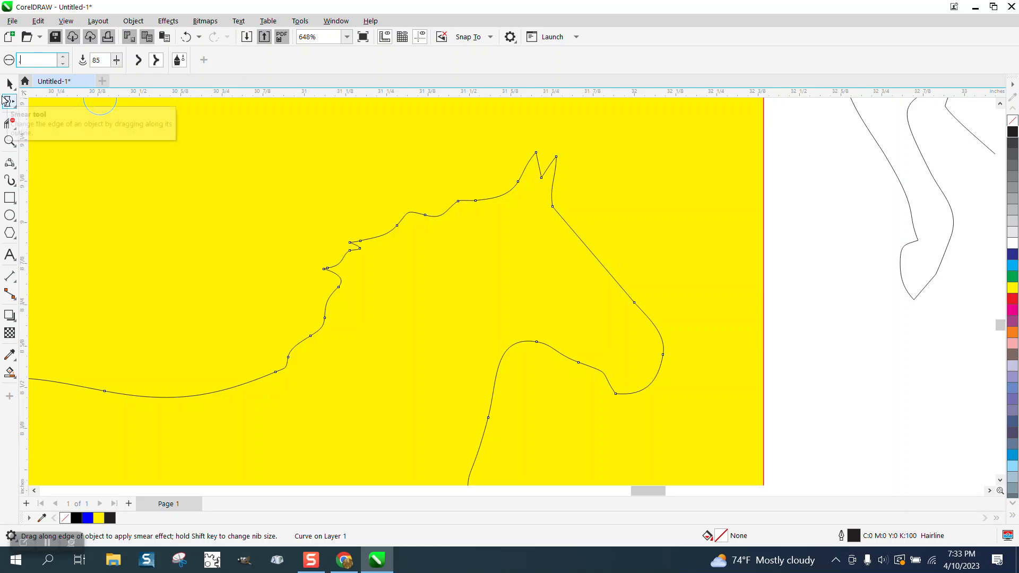
- Smear more hair points outward along the upper and lower mane with a 0.25" nib
{"action": "type", "text": ".25"}
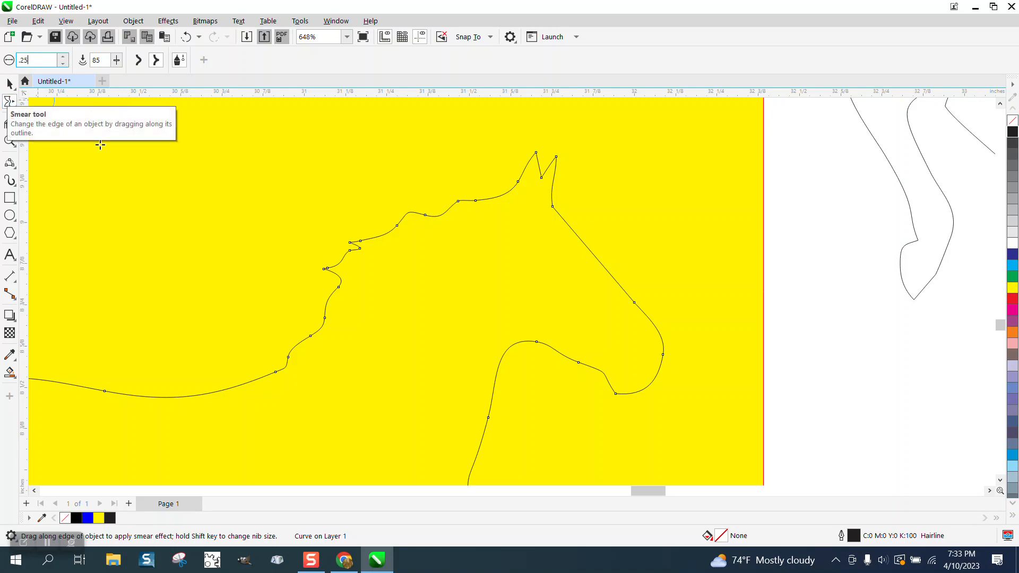
{"action": "left_click", "coordinate": [181, 183]}
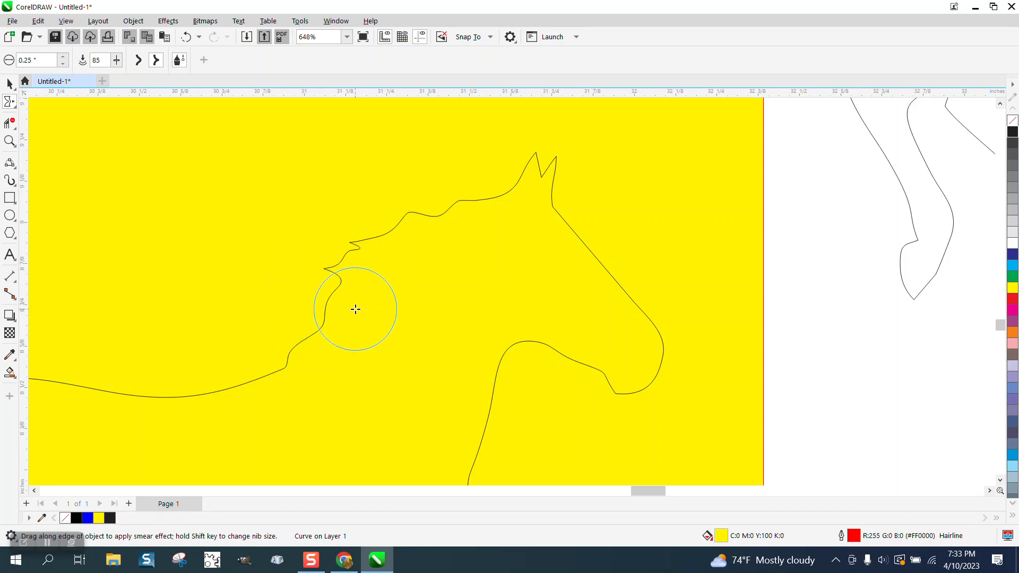
{"action": "left_click", "coordinate": [328, 303]}
{"action": "mouse_move", "coordinate": [339, 305]}
{"action": "left_mouse_down"}
{"action": "mouse_move", "coordinate": [275, 297]}
{"action": "mouse_move", "coordinate": [225, 314]}
{"action": "mouse_move", "coordinate": [215, 331]}
{"action": "left_mouse_up"}
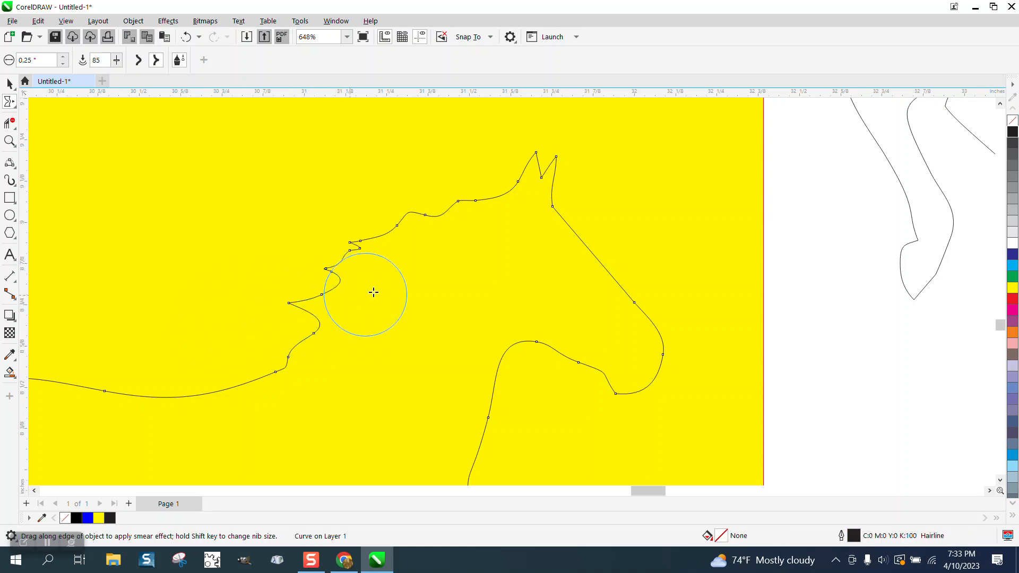
{"action": "mouse_move", "coordinate": [416, 223]}
{"action": "left_mouse_down"}
{"action": "mouse_move", "coordinate": [371, 220]}
{"action": "mouse_move", "coordinate": [295, 241]}
{"action": "left_mouse_up"}
{"action": "mouse_move", "coordinate": [342, 323]}
{"action": "left_mouse_down"}
{"action": "mouse_move", "coordinate": [297, 340]}
{"action": "mouse_move", "coordinate": [246, 314]}
{"action": "left_mouse_up"}
{"action": "mouse_move", "coordinate": [339, 292]}
{"action": "left_mouse_down"}
{"action": "mouse_move", "coordinate": [303, 280]}
{"action": "mouse_move", "coordinate": [357, 309]}
{"action": "left_mouse_up"}
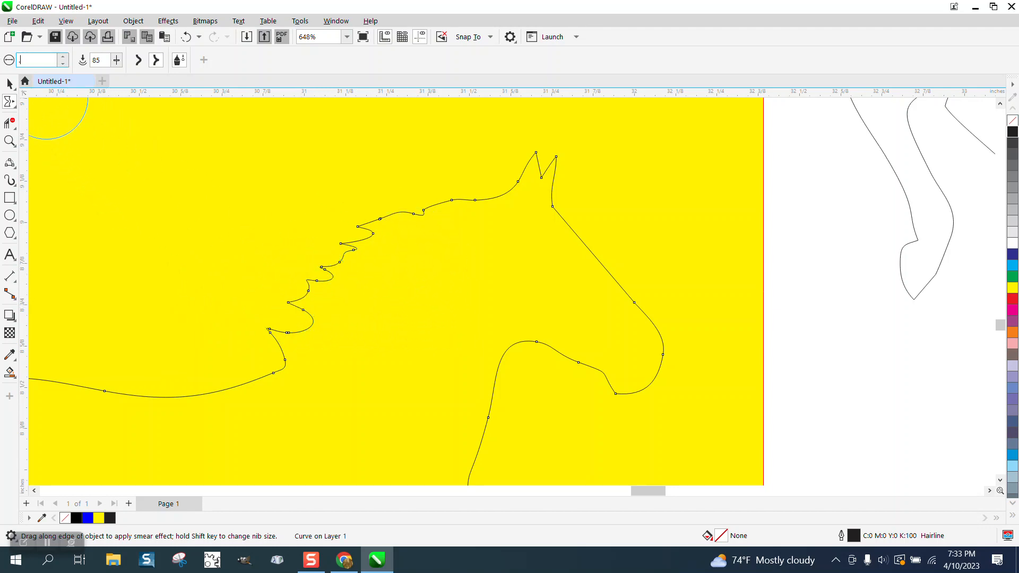
- Add fine hair points at the top and base of the mane by smearing with a 0.1" nib
{"action": "left_click", "coordinate": [386, 238]}
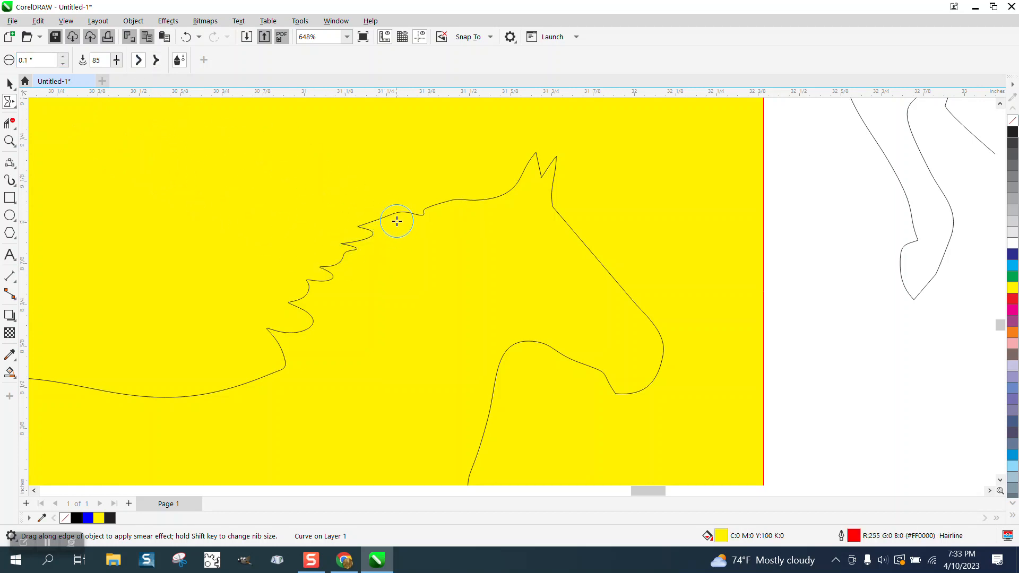
{"action": "left_click", "coordinate": [397, 215]}
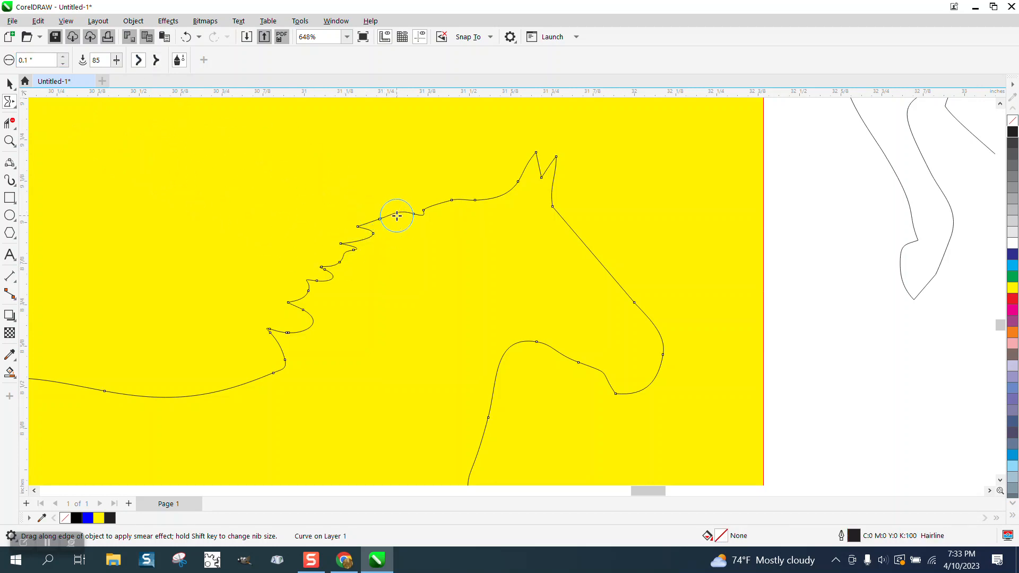
{"action": "mouse_move", "coordinate": [398, 215]}
{"action": "left_mouse_down"}
{"action": "mouse_move", "coordinate": [404, 225]}
{"action": "mouse_move", "coordinate": [382, 209]}
{"action": "mouse_move", "coordinate": [348, 210]}
{"action": "left_mouse_up"}
{"action": "left_click_drag", "start_coordinate": [450, 205], "coordinate": [405, 193]}
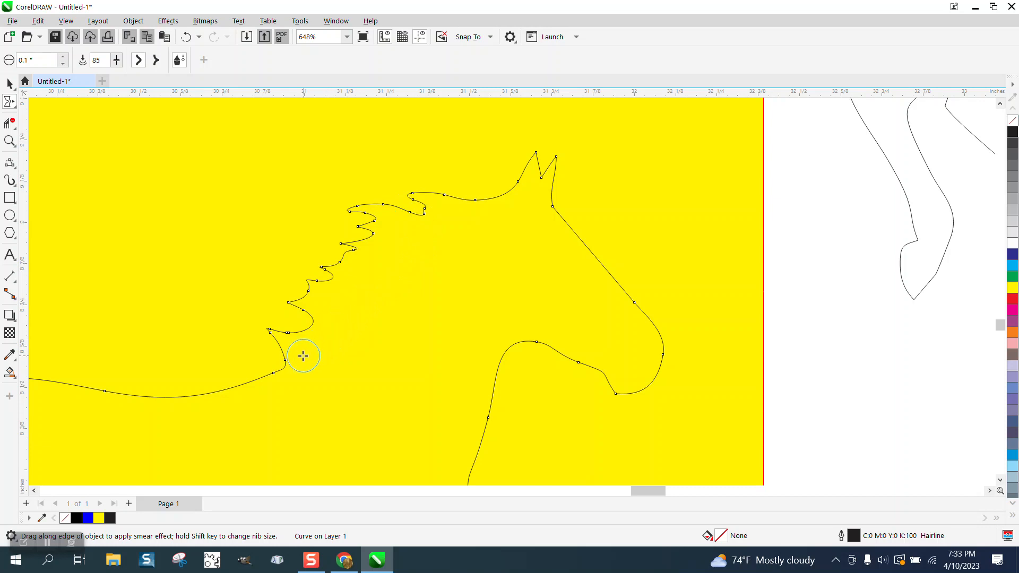
{"action": "left_click_drag", "start_coordinate": [283, 354], "coordinate": [244, 350]}
{"action": "scroll", "coordinate": [423, 355], "scroll_direction": "down", "scroll_amount": 1}
{"action": "scroll", "coordinate": [423, 355], "scroll_direction": "down", "scroll_amount": 2}
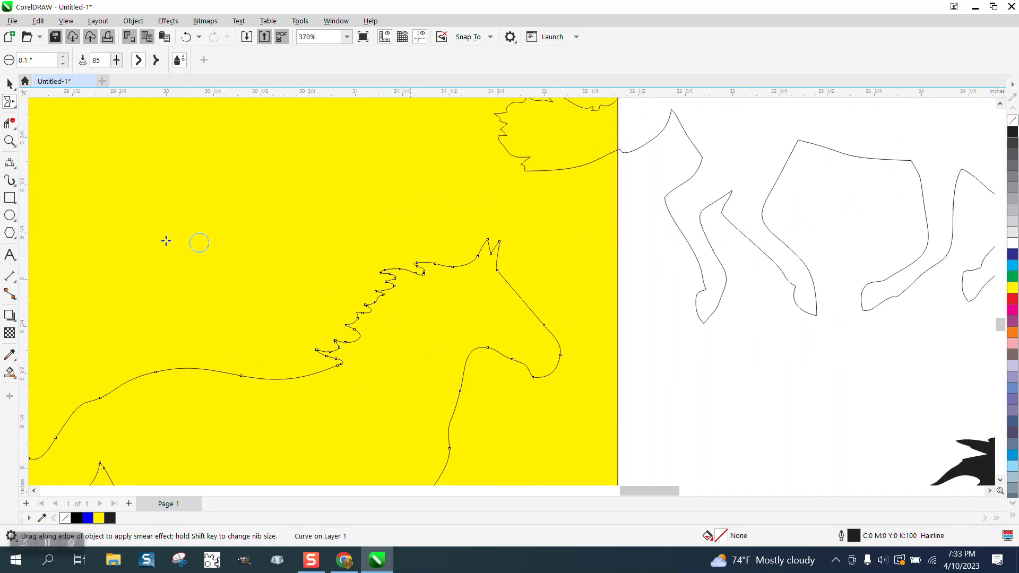
- Soften the sharp tips of the horse's ears using the Smooth tool with a 0.1" nib
{"action": "left_click", "coordinate": [9, 143]}
{"action": "left_click_drag", "start_coordinate": [465, 231], "coordinate": [559, 308]}
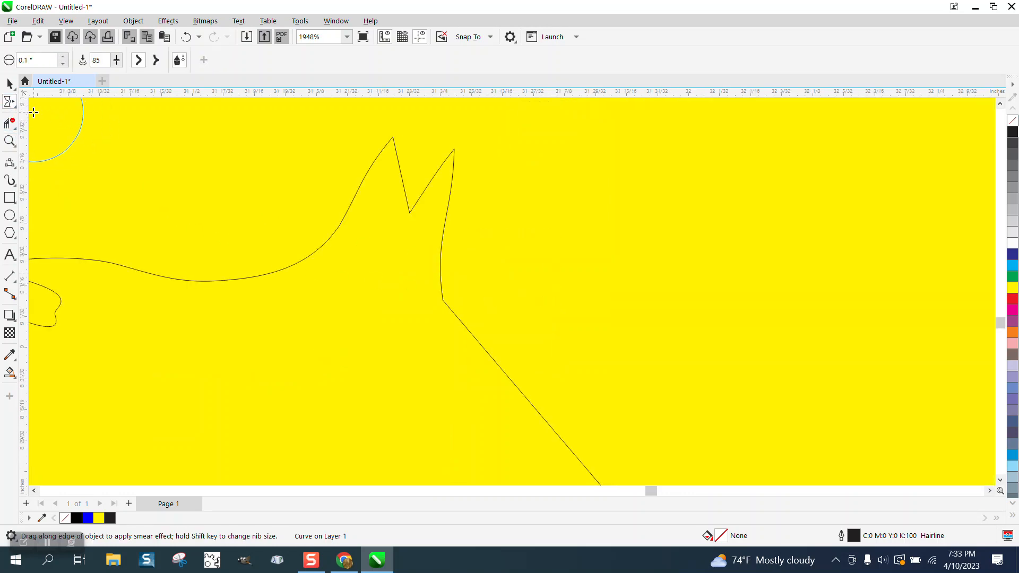
{"action": "left_click", "coordinate": [11, 101]}
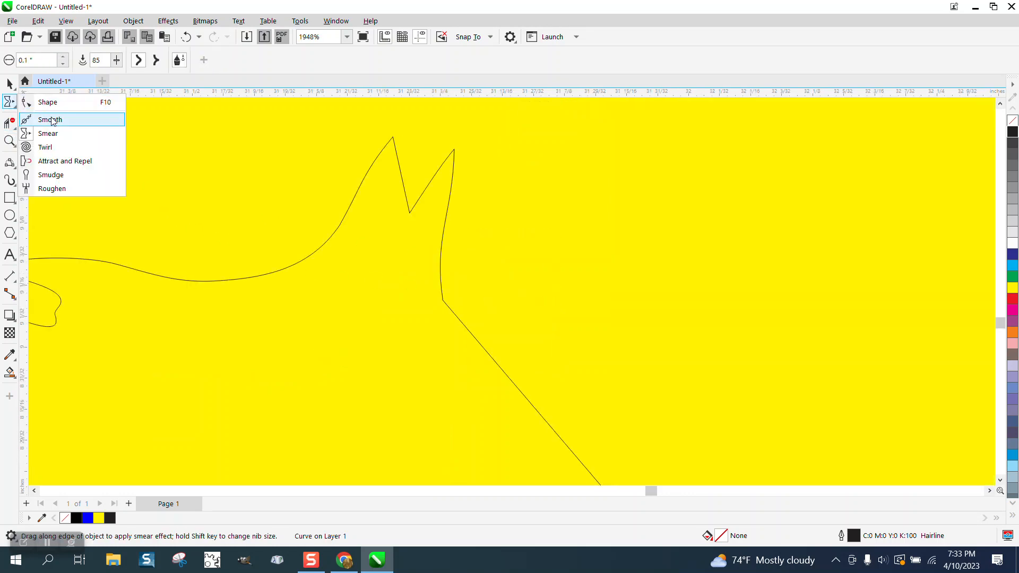
{"action": "left_click", "coordinate": [49, 119]}
{"action": "mouse_move", "coordinate": [397, 166]}
{"action": "left_mouse_down"}
{"action": "mouse_move", "coordinate": [391, 150]}
{"action": "mouse_move", "coordinate": [425, 145]}
{"action": "mouse_move", "coordinate": [456, 163]}
{"action": "left_mouse_up"}
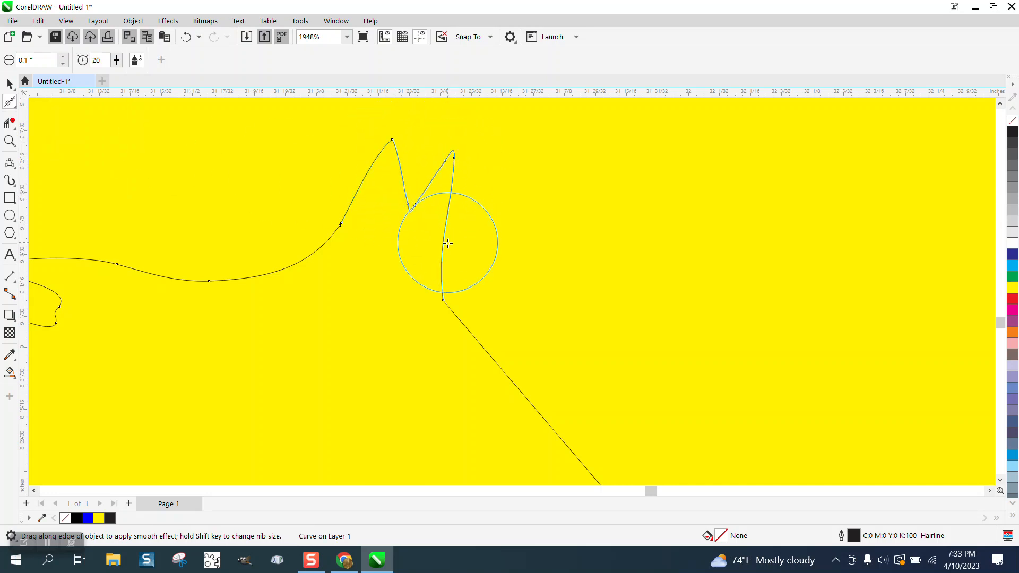
{"action": "scroll", "coordinate": [425, 223], "scroll_direction": "down", "scroll_amount": 6}
{"action": "scroll", "coordinate": [413, 215], "scroll_direction": "down", "scroll_amount": 2}
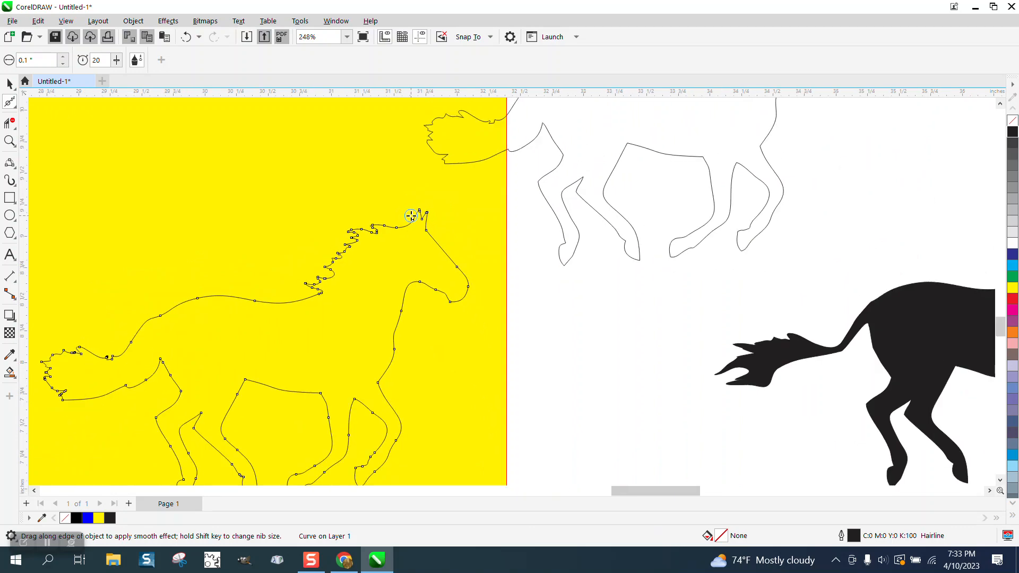
- Reshape the junction of tail and hind leg by moving its peak node up and shifting the adjacent leg-side node toward the tail
{"action": "left_click", "coordinate": [10, 140]}
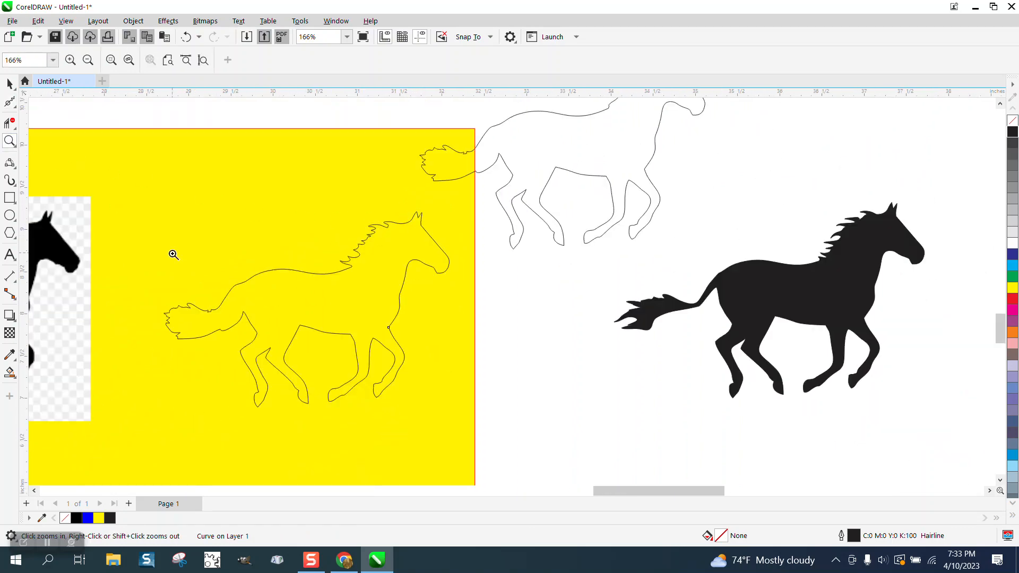
{"action": "left_click_drag", "start_coordinate": [389, 392], "coordinate": [389, 392]}
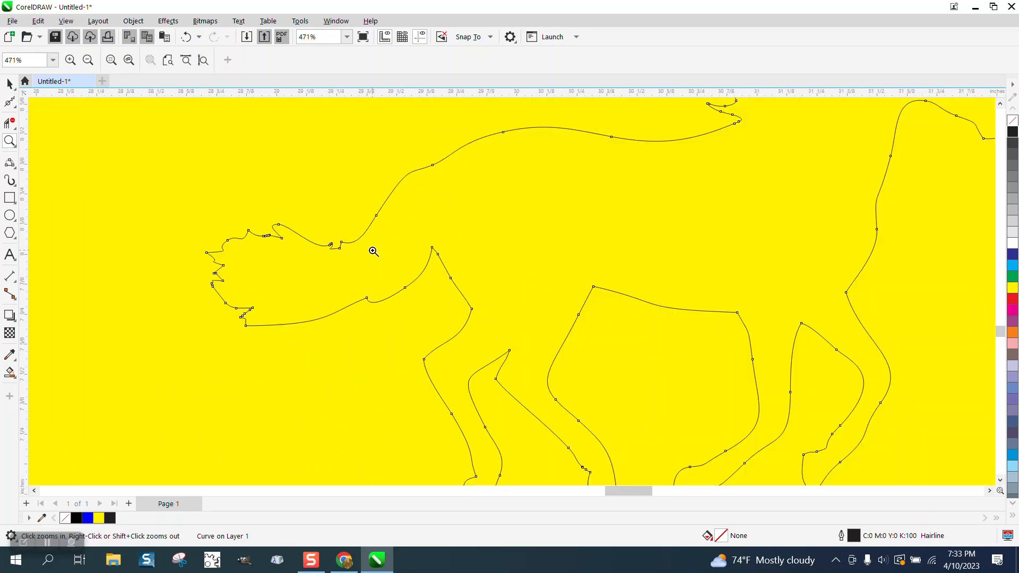
{"action": "left_click", "coordinate": [16, 108]}
{"action": "left_click", "coordinate": [53, 108]}
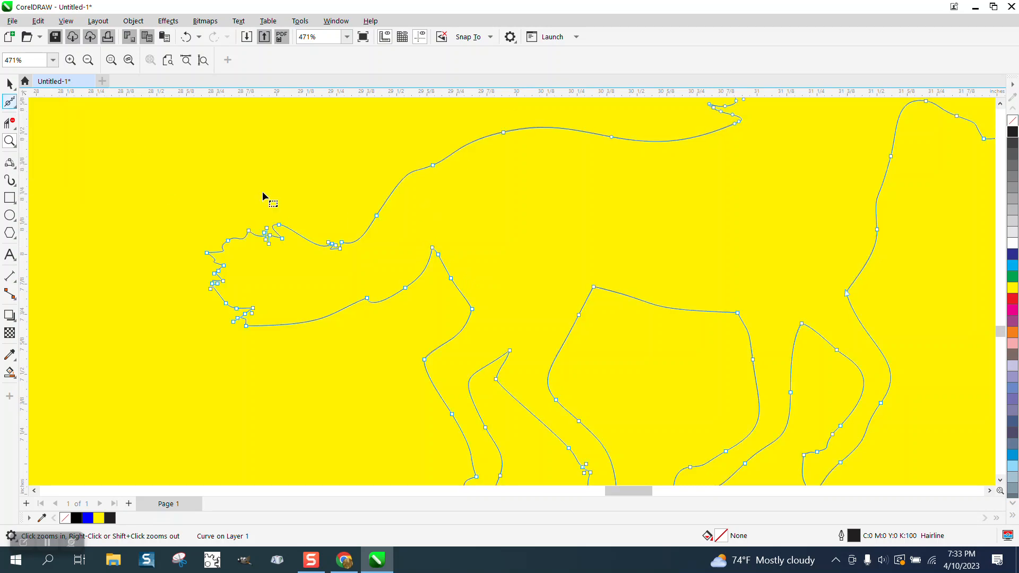
{"action": "left_click_drag", "start_coordinate": [432, 248], "coordinate": [430, 200]}
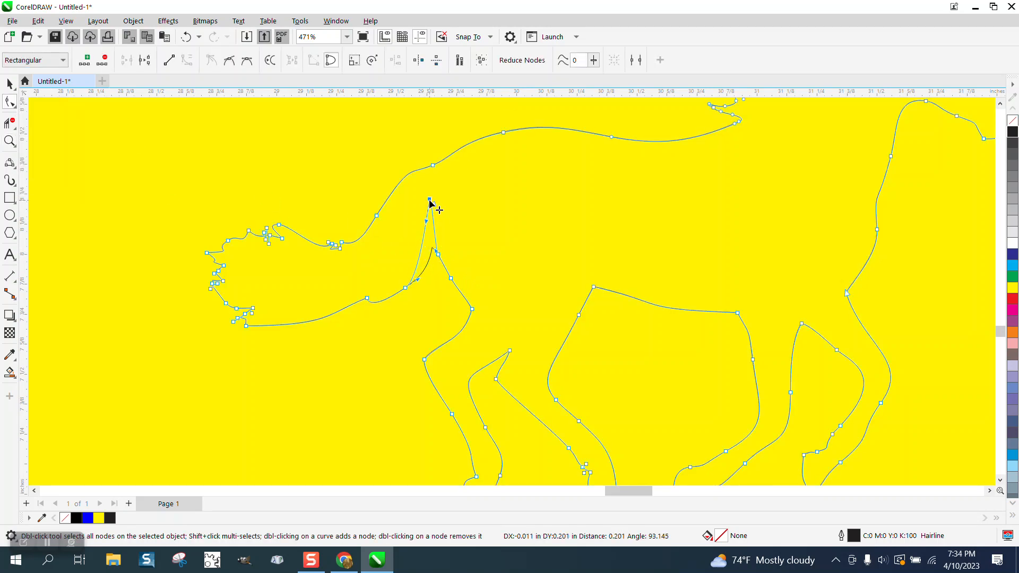
{"action": "left_click_drag", "start_coordinate": [435, 253], "coordinate": [454, 276]}
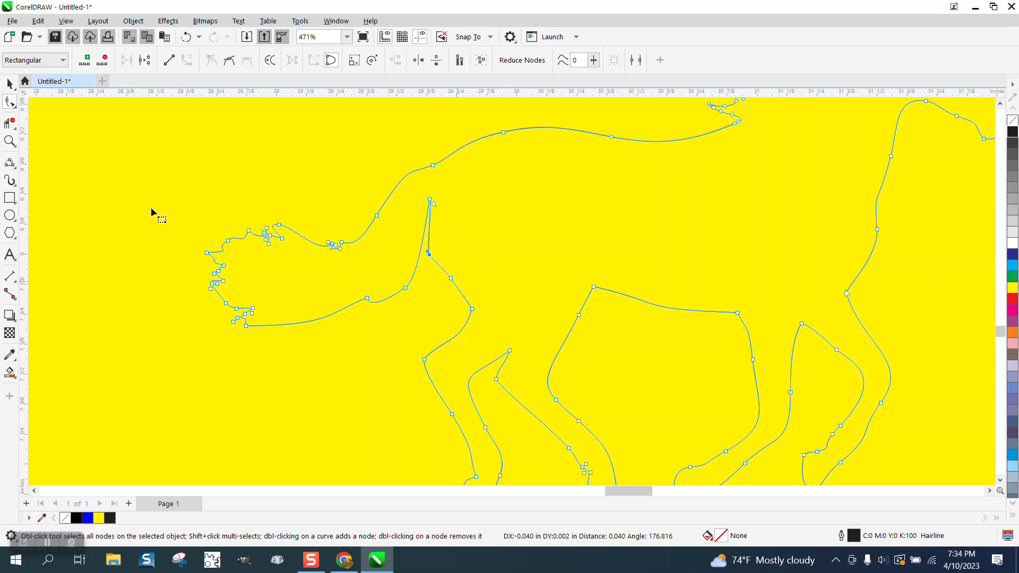
- Delete the leg-side node just below the raised peak between the tail and hind leg
{"action": "left_click", "coordinate": [10, 141]}
{"action": "left_click", "coordinate": [391, 217]}
{"action": "left_click", "coordinate": [15, 109]}
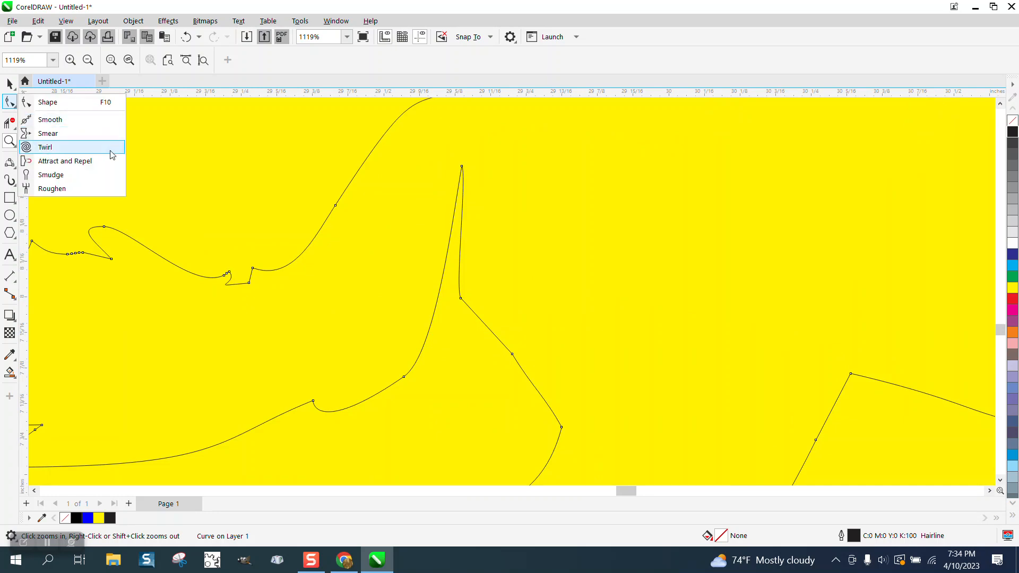
{"action": "left_click", "coordinate": [48, 100]}
{"action": "left_click", "coordinate": [461, 298]}
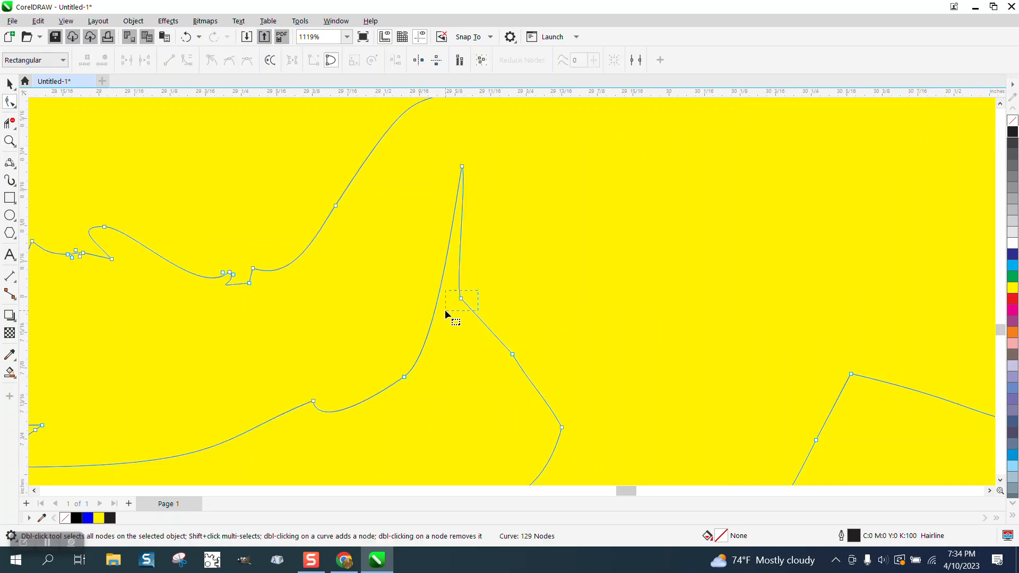
{"action": "key", "text": "Delete"}
{"action": "scroll", "coordinate": [436, 314], "scroll_direction": "down", "scroll_amount": 1}
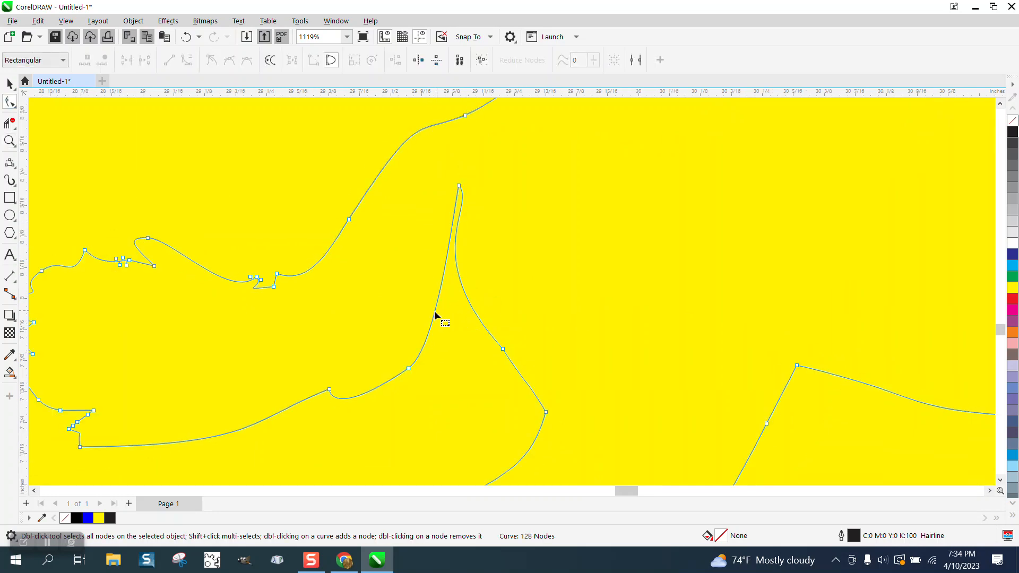
- Slim the base of the tail by raising two lower-edge nodes and lowering the upper-edge nodes and their curve handles
{"action": "left_click_drag", "start_coordinate": [439, 350], "coordinate": [311, 407]}
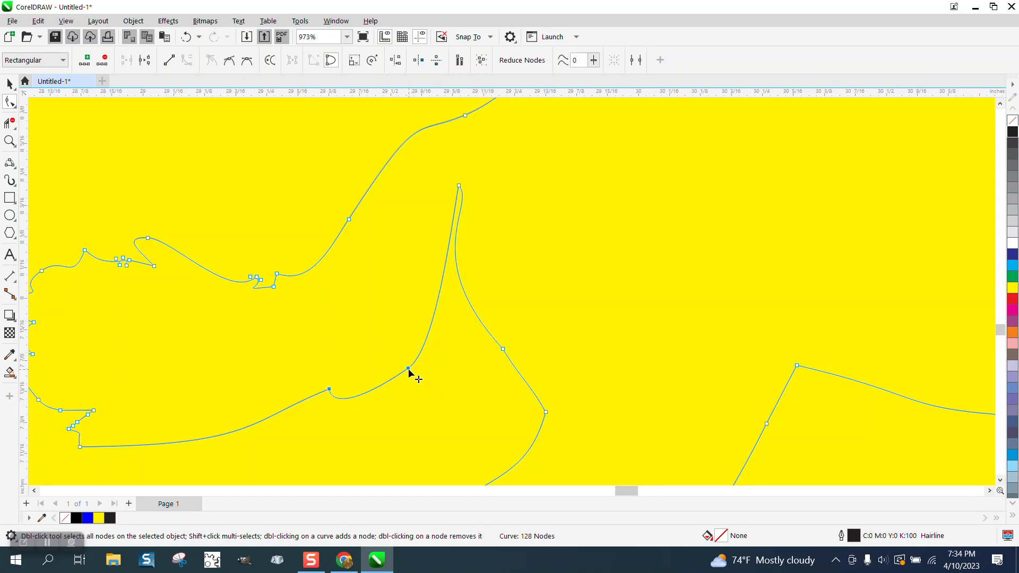
{"action": "left_click_drag", "start_coordinate": [411, 374], "coordinate": [363, 307]}
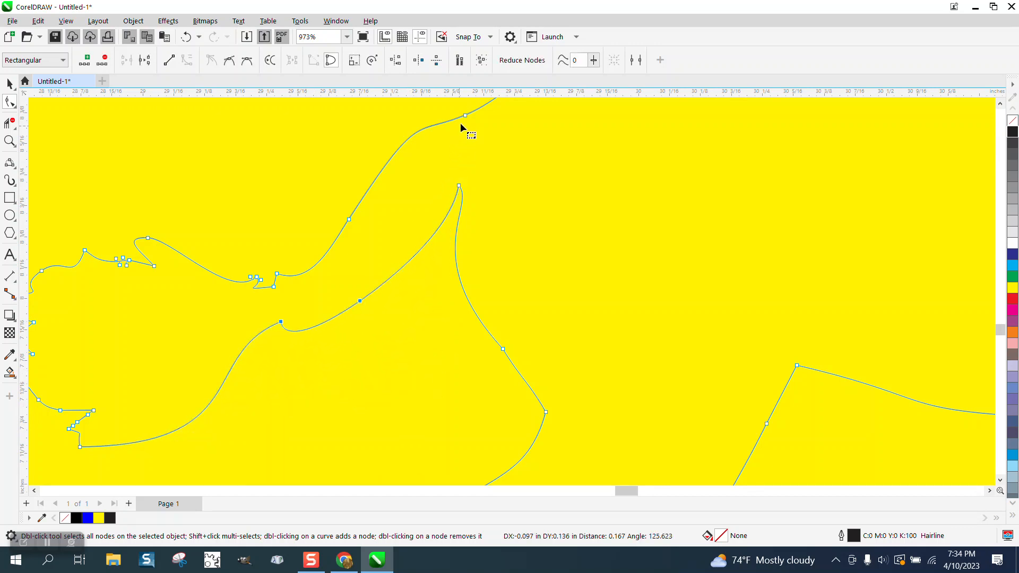
{"action": "left_click_drag", "start_coordinate": [466, 118], "coordinate": [440, 173]}
{"action": "scroll", "coordinate": [343, 255], "scroll_direction": "down", "scroll_amount": 3}
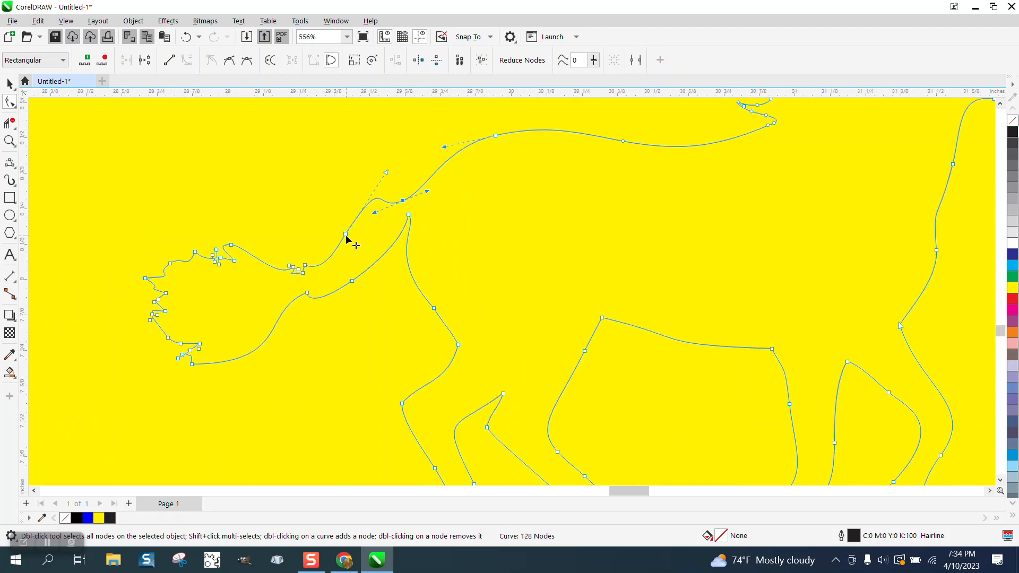
{"action": "left_click_drag", "start_coordinate": [348, 240], "coordinate": [348, 257]}
{"action": "left_click_drag", "start_coordinate": [375, 215], "coordinate": [373, 254]}
{"action": "left_click_drag", "start_coordinate": [388, 191], "coordinate": [348, 265]}
- Soften the jagged edge of the tail's tip using the Smooth tool with a 0.1" nib
{"action": "left_click", "coordinate": [10, 140]}
{"action": "left_click_drag", "start_coordinate": [376, 386], "coordinate": [375, 386]}
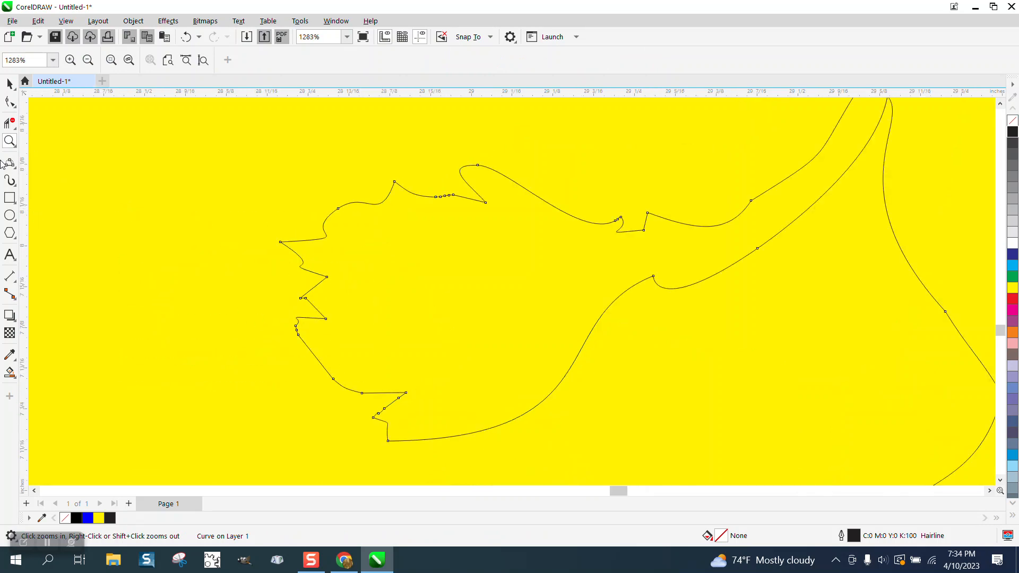
{"action": "left_click", "coordinate": [14, 109]}
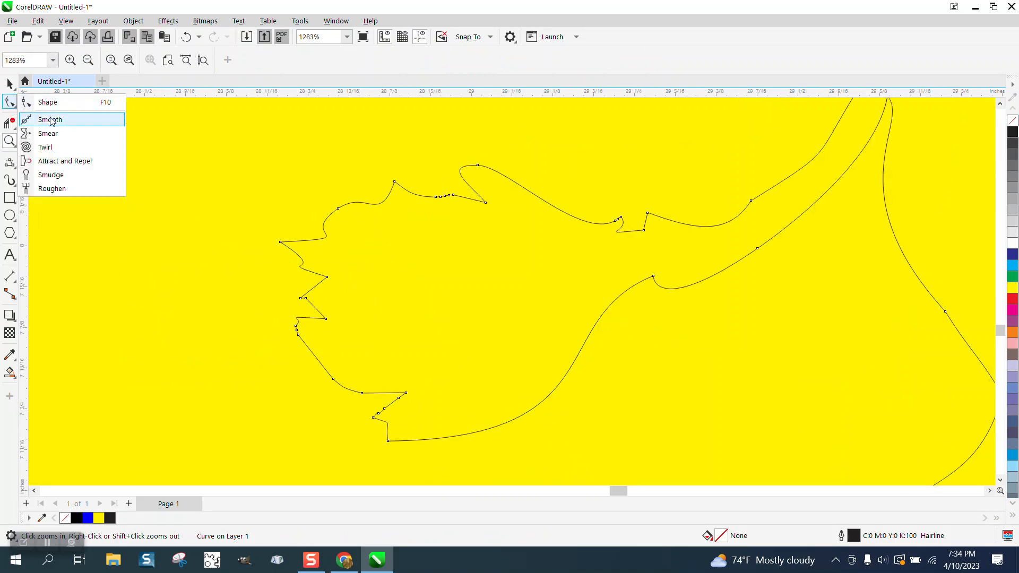
{"action": "left_click", "coordinate": [51, 118]}
{"action": "mouse_move", "coordinate": [373, 175]}
{"action": "left_mouse_down"}
{"action": "mouse_move", "coordinate": [398, 190]}
{"action": "mouse_move", "coordinate": [356, 201]}
{"action": "mouse_move", "coordinate": [310, 250]}
{"action": "mouse_move", "coordinate": [313, 329]}
{"action": "mouse_move", "coordinate": [360, 389]}
{"action": "mouse_move", "coordinate": [435, 434]}
{"action": "mouse_move", "coordinate": [382, 414]}
{"action": "mouse_move", "coordinate": [303, 332]}
{"action": "mouse_move", "coordinate": [302, 301]}
{"action": "left_mouse_up"}
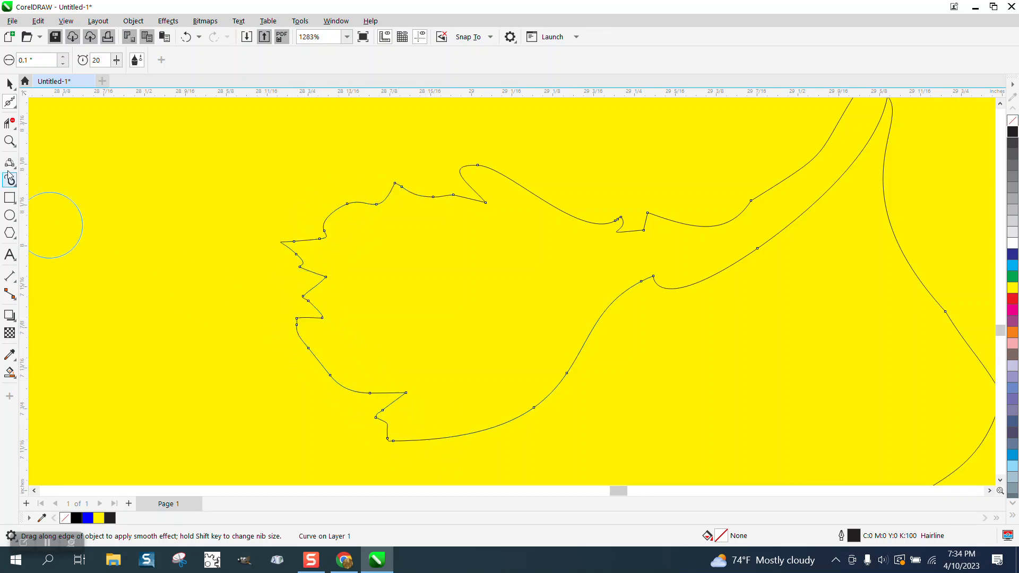
- Pull long hair strands outward from the end of the tail using the Smear tool with a 0.1" nib
{"action": "left_click", "coordinate": [14, 105]}
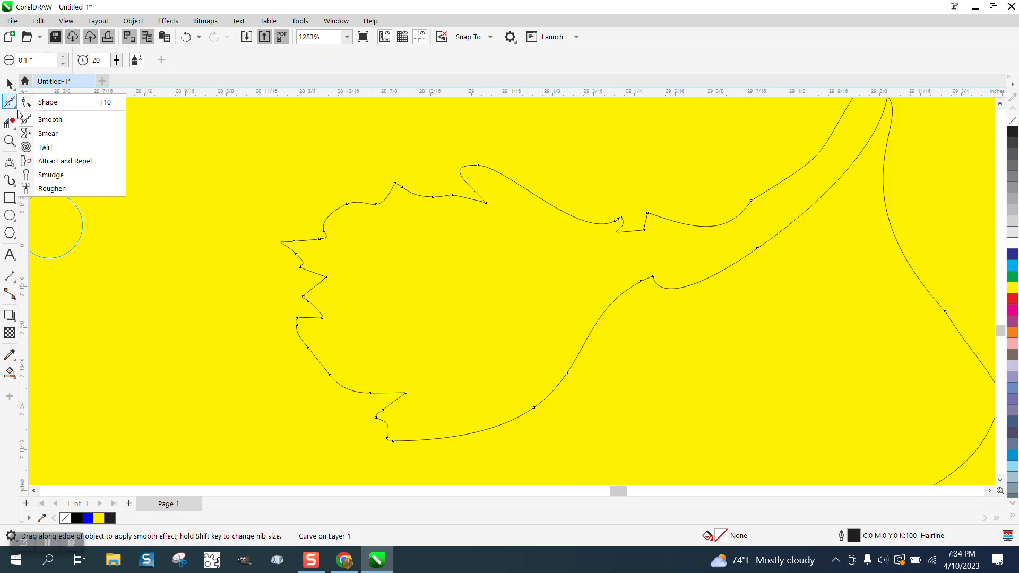
{"action": "left_click", "coordinate": [48, 132]}
{"action": "mouse_move", "coordinate": [307, 278]}
{"action": "left_mouse_down"}
{"action": "mouse_move", "coordinate": [329, 289]}
{"action": "mouse_move", "coordinate": [245, 291]}
{"action": "mouse_move", "coordinate": [189, 254]}
{"action": "left_mouse_up"}
{"action": "mouse_move", "coordinate": [318, 323]}
{"action": "left_mouse_down"}
{"action": "mouse_move", "coordinate": [288, 345]}
{"action": "mouse_move", "coordinate": [203, 322]}
{"action": "left_mouse_up"}
{"action": "left_click_drag", "start_coordinate": [345, 368], "coordinate": [210, 370]}
{"action": "mouse_move", "coordinate": [346, 275]}
{"action": "left_mouse_down"}
{"action": "mouse_move", "coordinate": [337, 239]}
{"action": "mouse_move", "coordinate": [223, 222]}
{"action": "mouse_move", "coordinate": [197, 242]}
{"action": "left_mouse_up"}
{"action": "left_click_drag", "start_coordinate": [396, 391], "coordinate": [289, 403]}
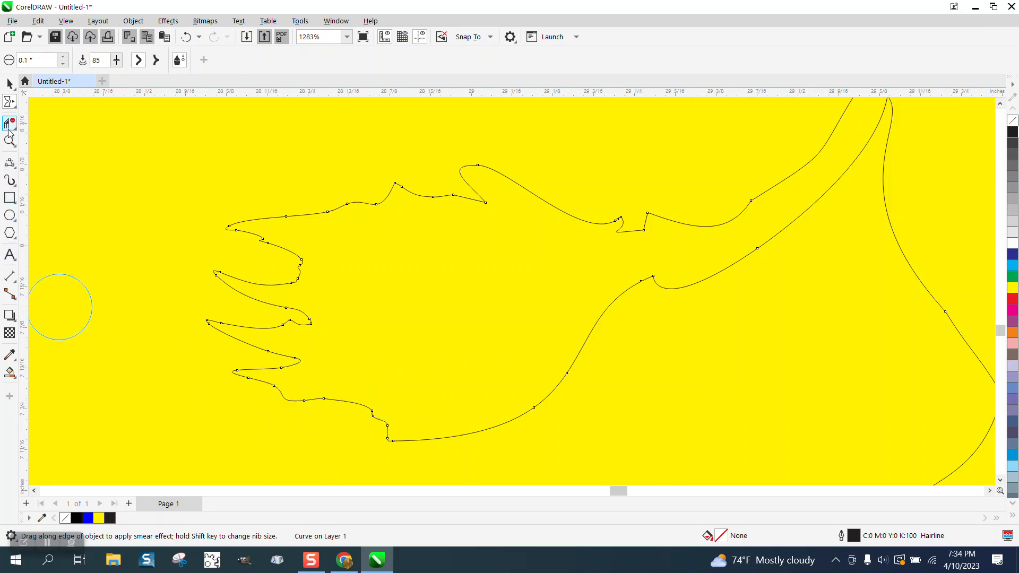
- Delete the group of nodes along the tail's lower edge, including the stepped corner near the tip
{"action": "left_click", "coordinate": [17, 106]}
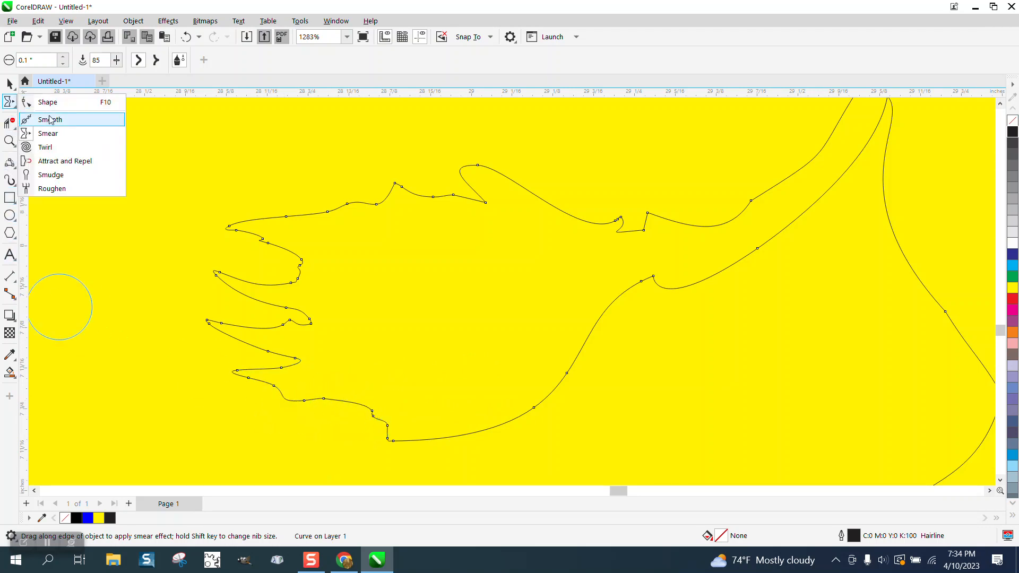
{"action": "left_click", "coordinate": [46, 101]}
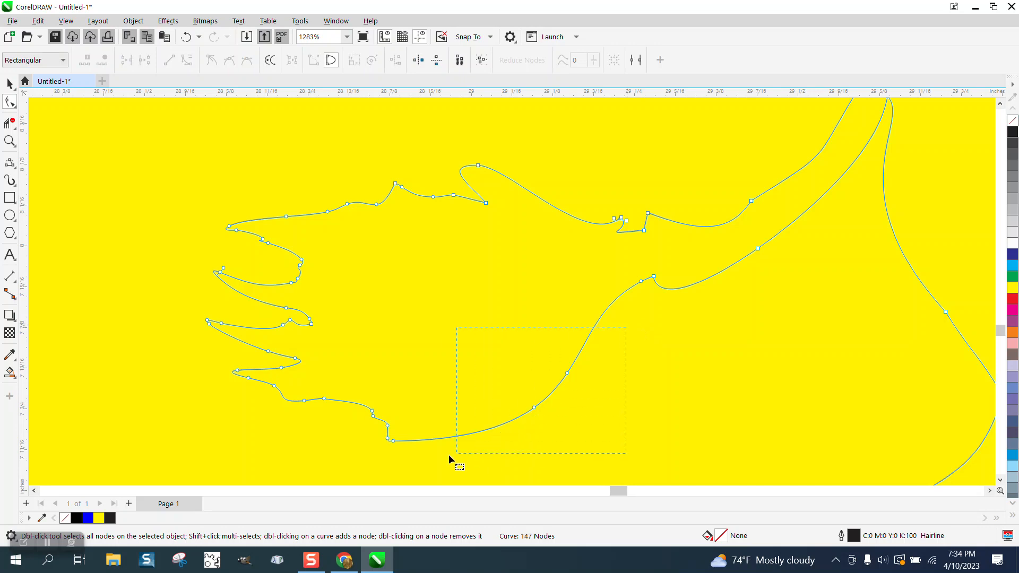
{"action": "left_click_drag", "start_coordinate": [354, 460], "coordinate": [355, 461]}
{"action": "key", "text": "Delete"}
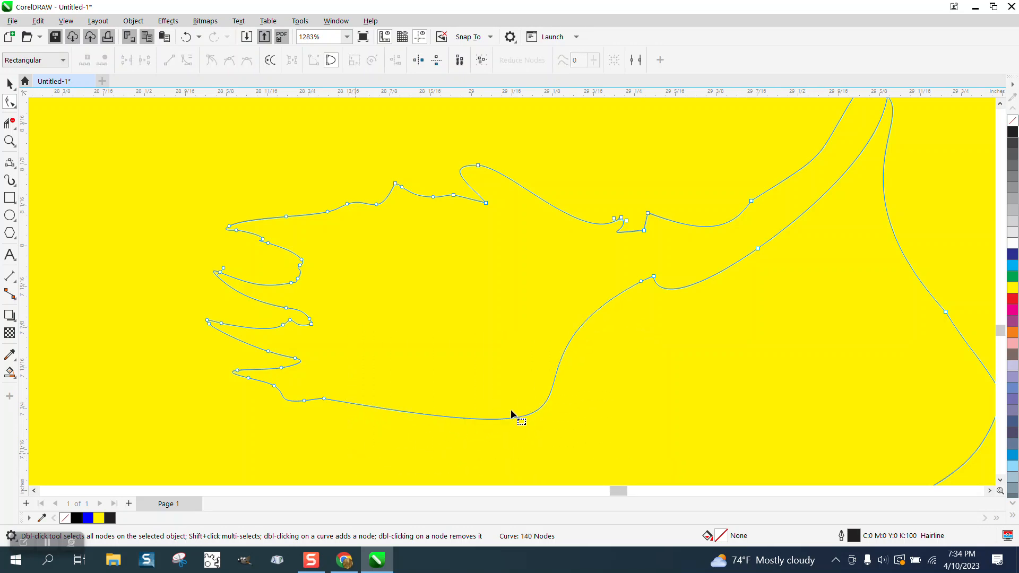
- Reshape the tail's lower edge into a shallower curve by adjusting the handles at both ends of the long segment
{"action": "left_click", "coordinate": [640, 282]}
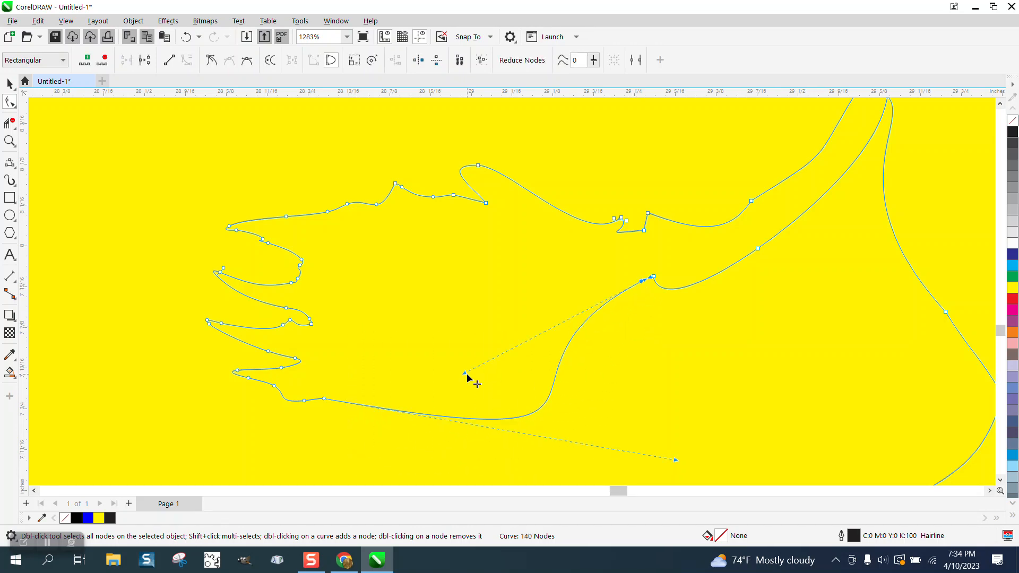
{"action": "left_click_drag", "start_coordinate": [466, 375], "coordinate": [313, 257]}
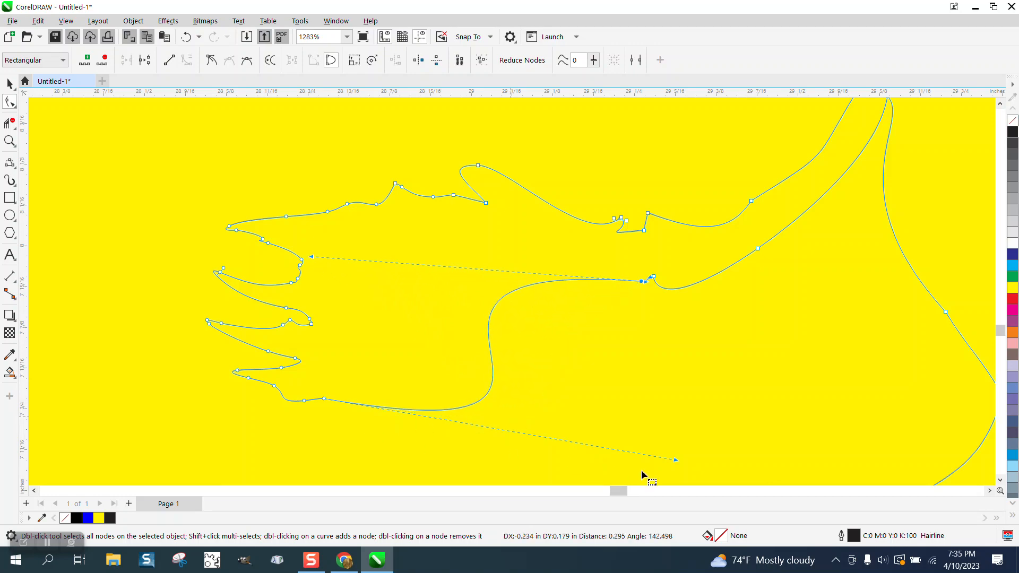
{"action": "left_click_drag", "start_coordinate": [663, 458], "coordinate": [405, 357]}
{"action": "scroll", "coordinate": [389, 369], "scroll_direction": "down", "scroll_amount": 1}
{"action": "scroll", "coordinate": [395, 367], "scroll_direction": "down", "scroll_amount": 2}
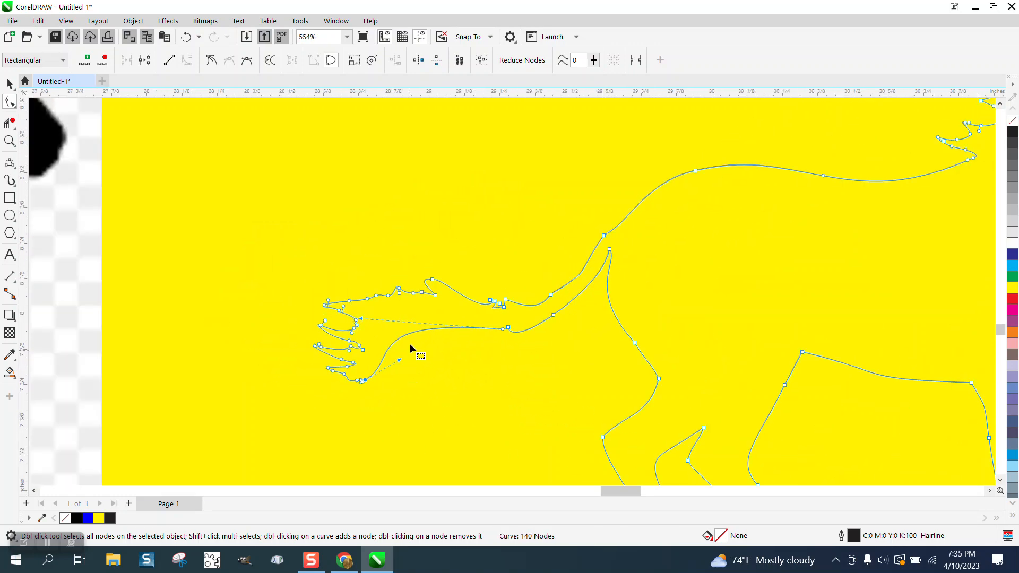
- Delete the notch nodes and the nearby kink node along the tail's upper edge
{"action": "left_click", "coordinate": [10, 140]}
{"action": "left_click_drag", "start_coordinate": [480, 304], "coordinate": [521, 333]}
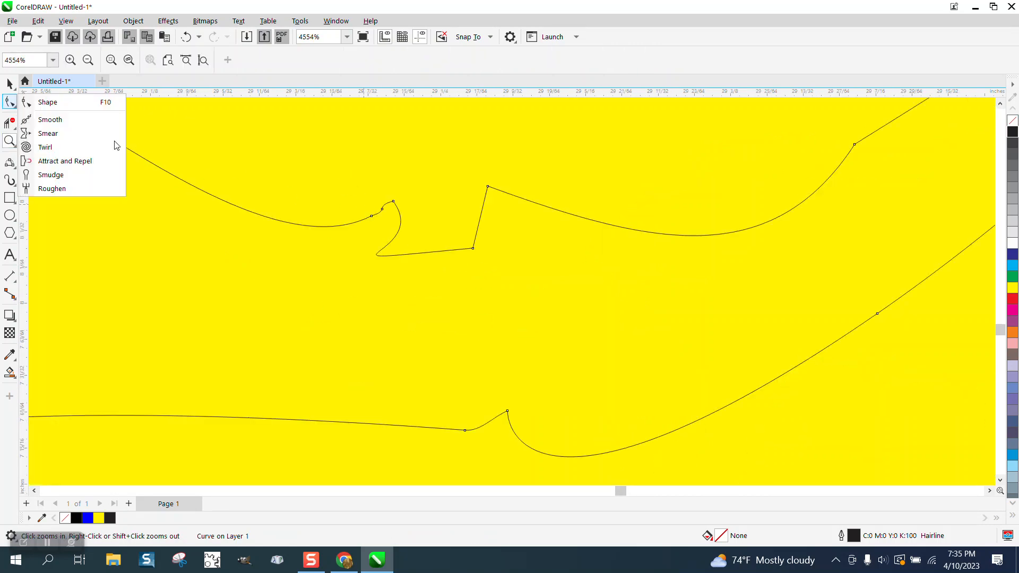
{"action": "left_click", "coordinate": [48, 102]}
{"action": "left_click_drag", "start_coordinate": [362, 168], "coordinate": [571, 302]}
{"action": "key", "text": "Delete"}
{"action": "scroll", "coordinate": [571, 301], "scroll_direction": "down", "scroll_amount": 1}
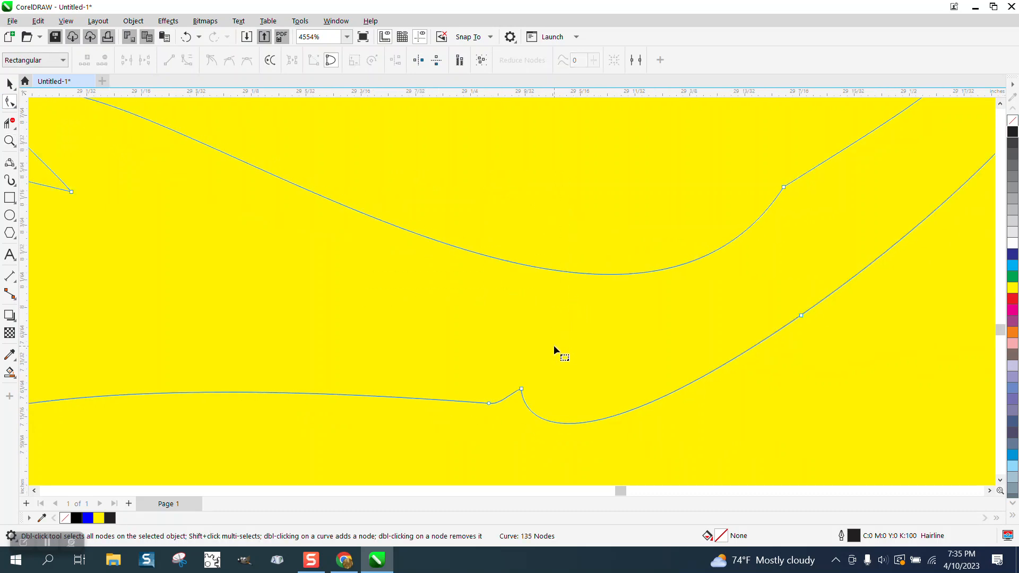
{"action": "scroll", "coordinate": [553, 345], "scroll_direction": "down", "scroll_amount": 3}
{"action": "left_click", "coordinate": [648, 281]}
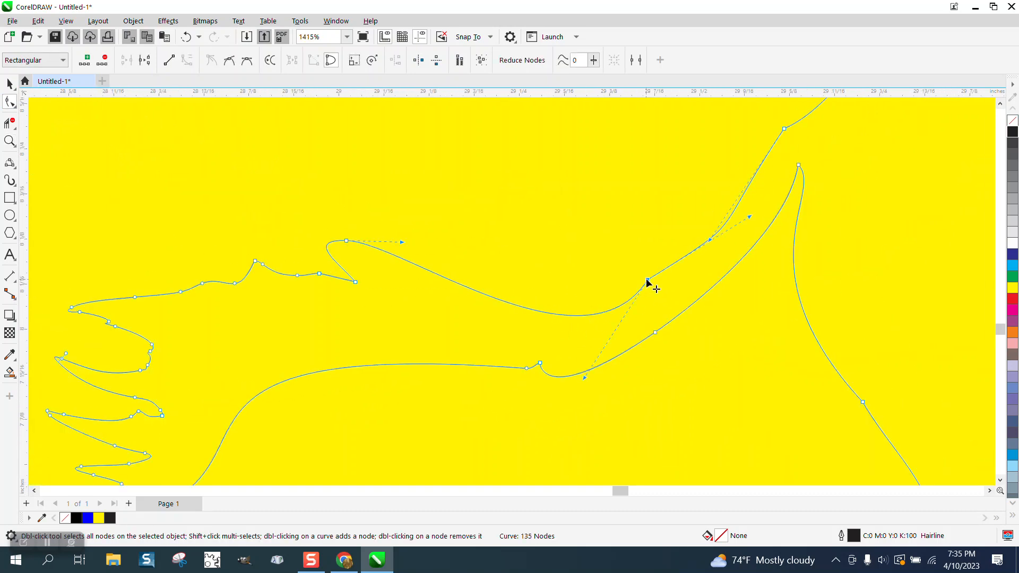
{"action": "key", "text": "Delete"}
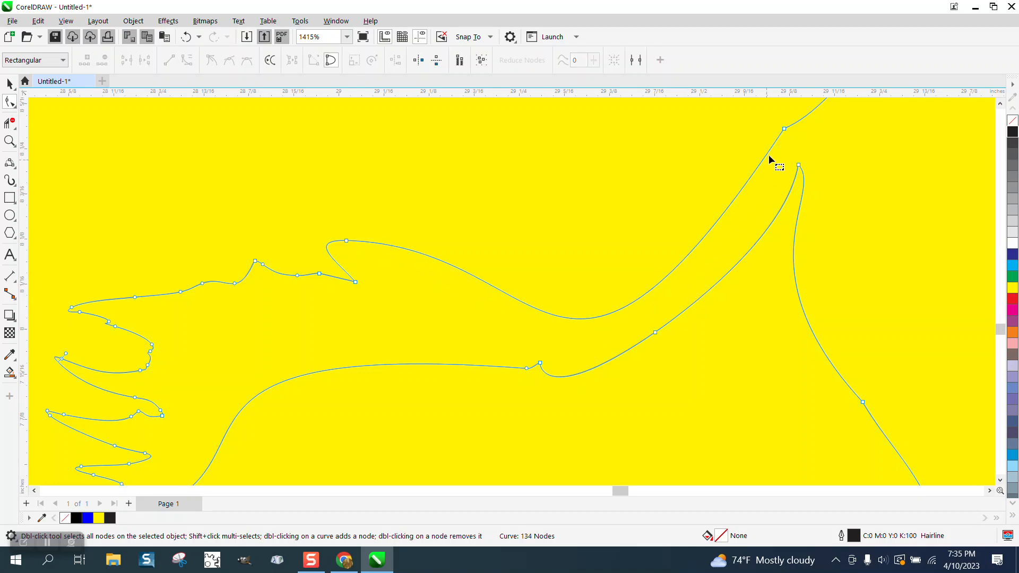
- Smooth the tail's base by adjusting the handles of its upper-edge node and of the peak node beside the hind leg
{"action": "left_click", "coordinate": [784, 132]}
{"action": "scroll", "coordinate": [779, 232], "scroll_direction": "down", "scroll_amount": 1}
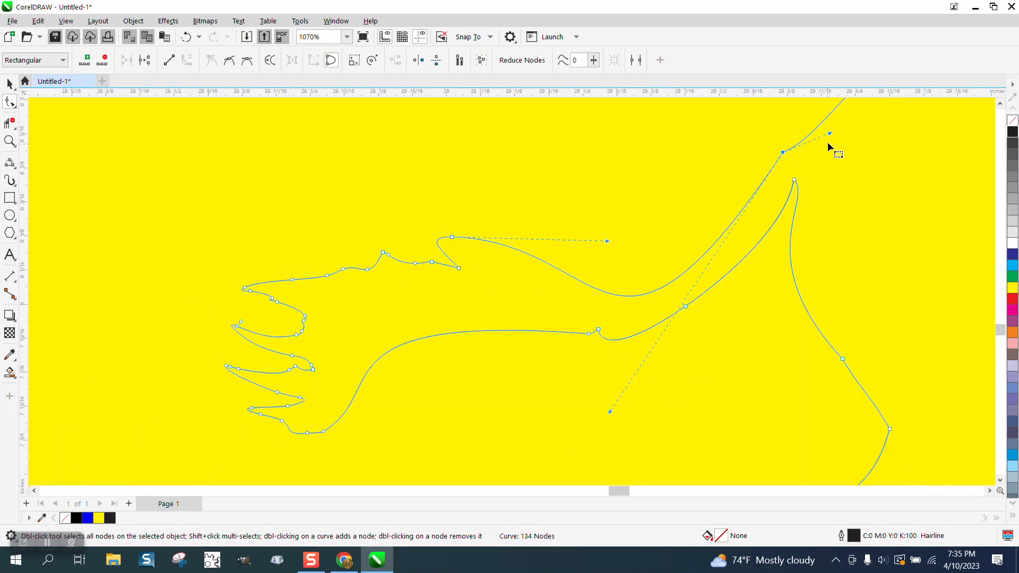
{"action": "left_click_drag", "start_coordinate": [830, 137], "coordinate": [805, 120]}
{"action": "left_click_drag", "start_coordinate": [814, 202], "coordinate": [772, 222]}
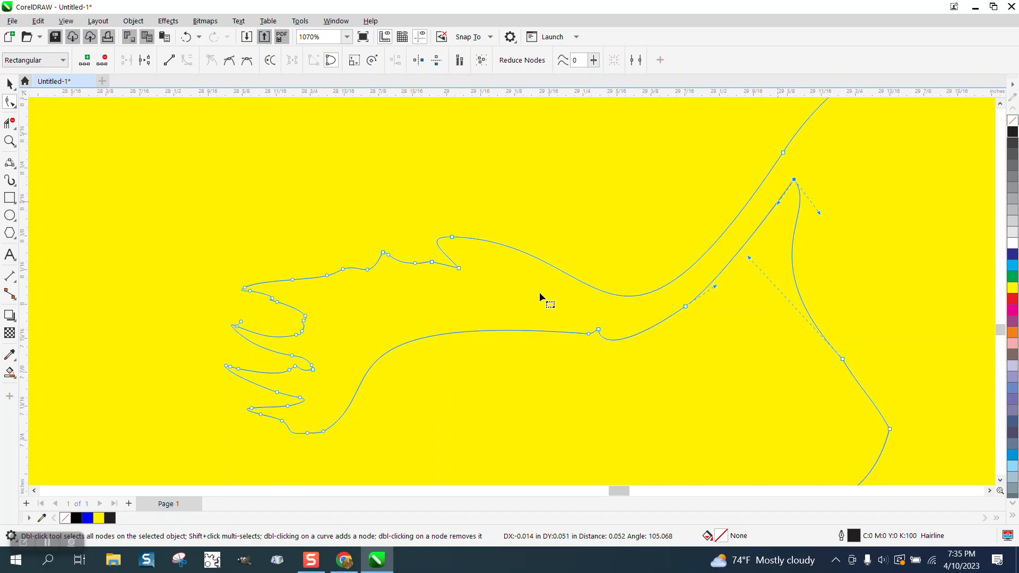
- Fill the refined horse shape with black and no outline using the Smart Fill tool
{"action": "scroll", "coordinate": [539, 296], "scroll_direction": "down", "scroll_amount": 4}
{"action": "scroll", "coordinate": [399, 291], "scroll_direction": "down", "scroll_amount": 2}
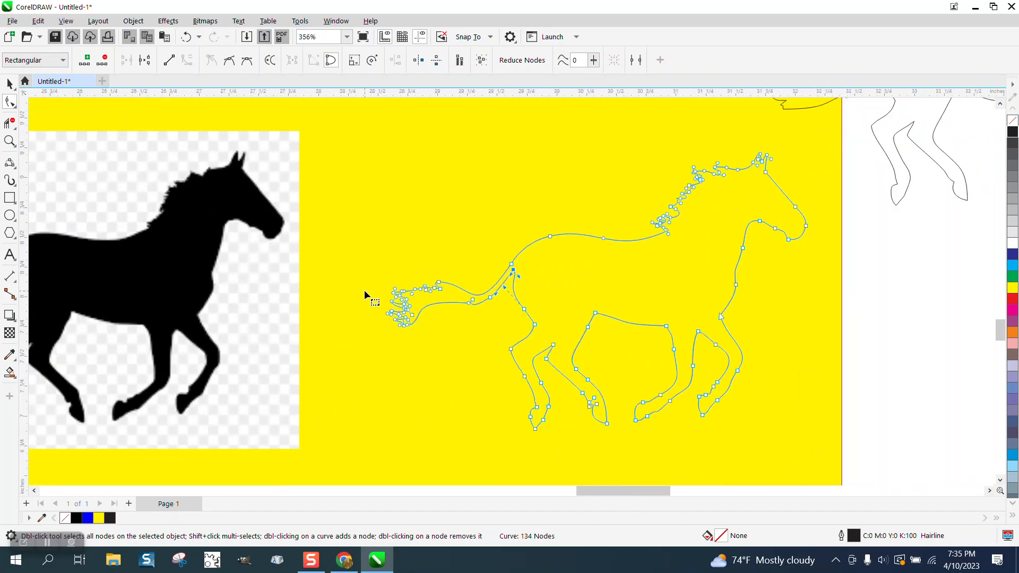
{"action": "key", "text": "space"}
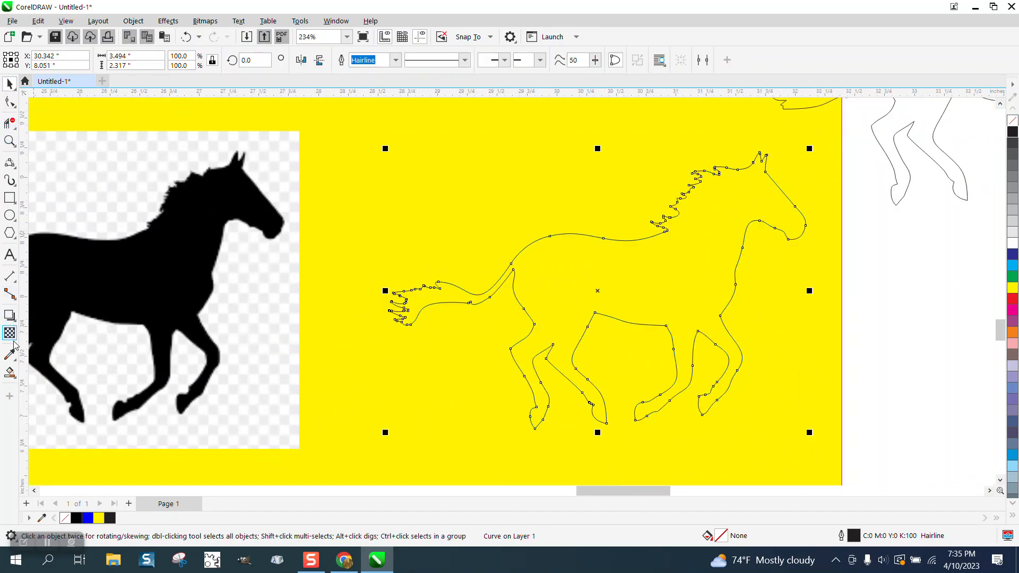
{"action": "left_click", "coordinate": [10, 372]}
{"action": "left_click", "coordinate": [542, 310]}
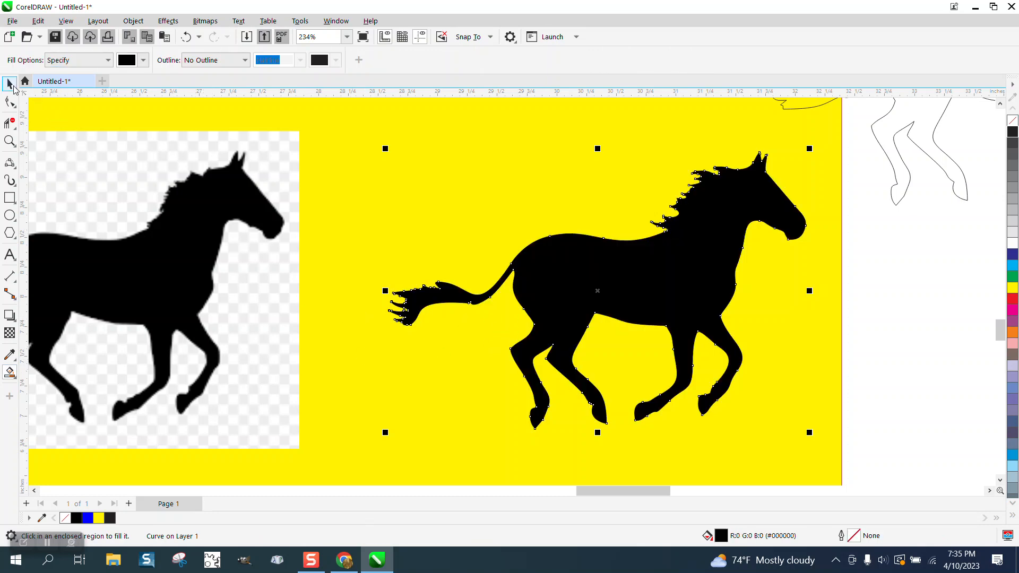
{"action": "left_click", "coordinate": [9, 83]}
{"action": "scroll", "coordinate": [310, 324], "scroll_direction": "down", "scroll_amount": 2}
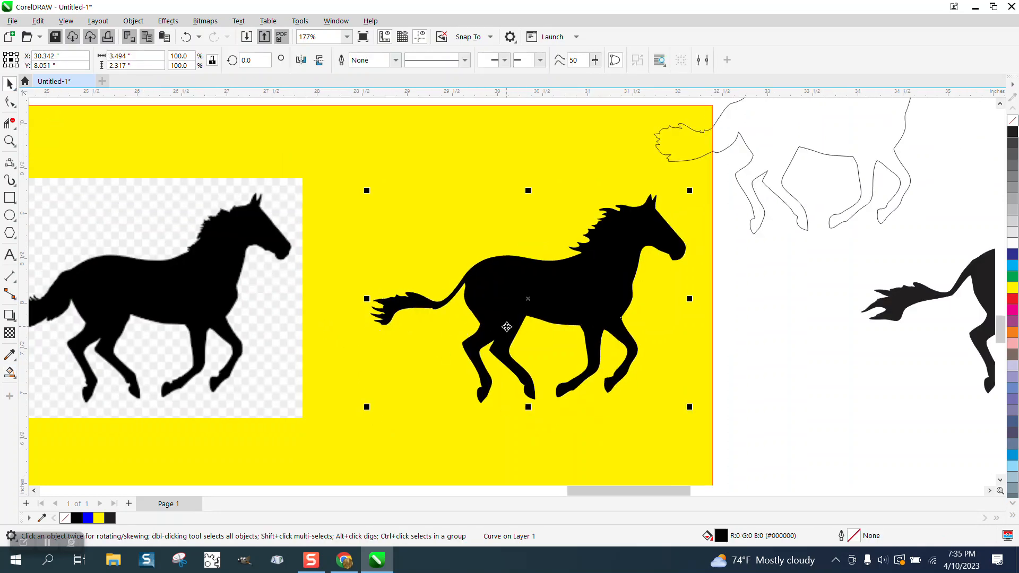